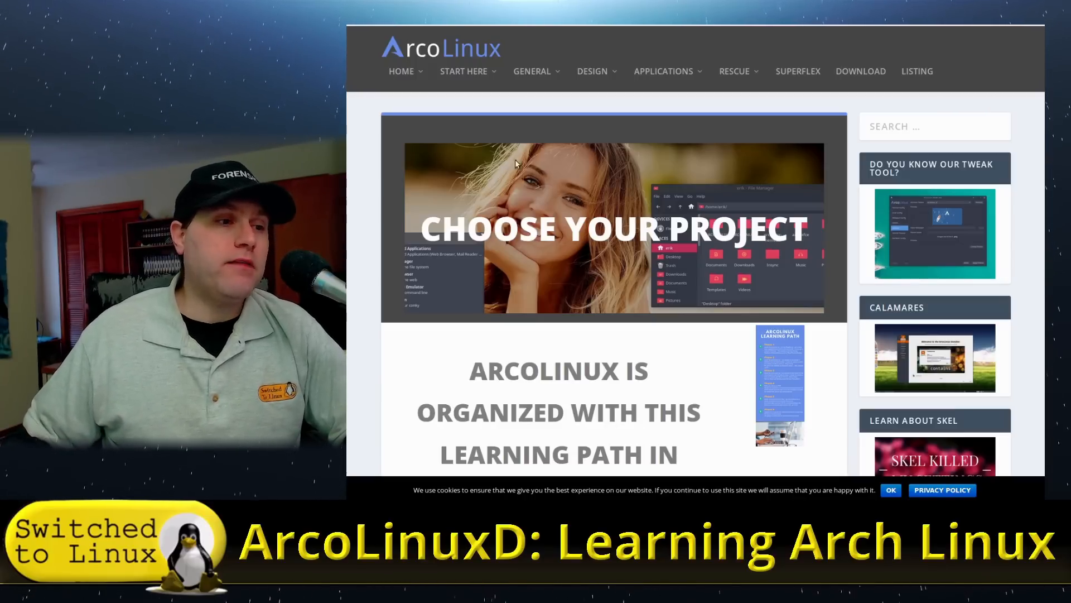
Scroll to Phase 1, view the ArcoLinux iso download page, and return to the learning path.
scroll(485, 124, "down", 7)
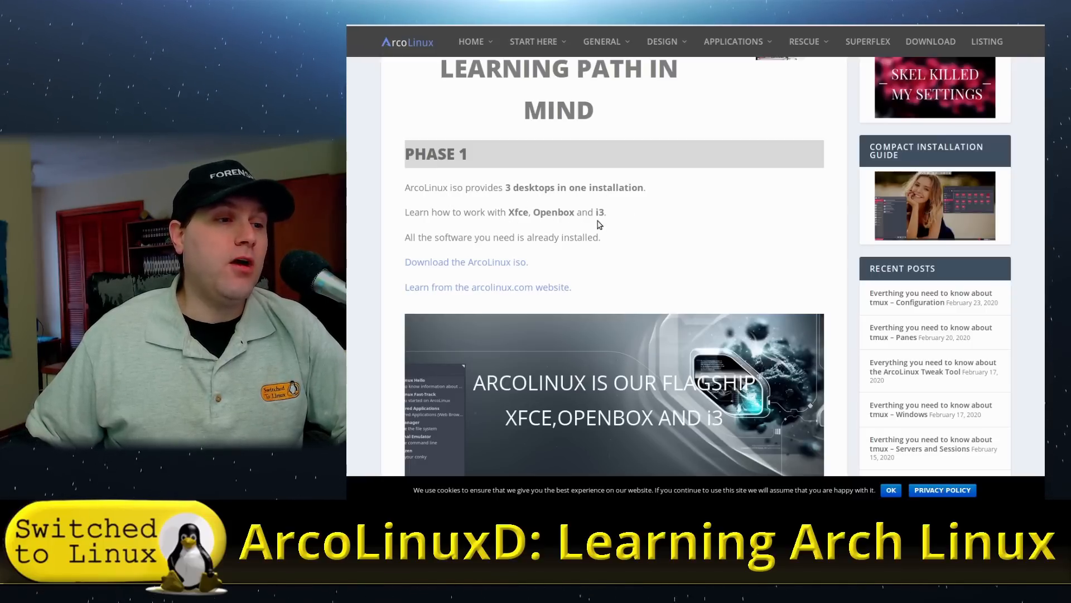
scroll(614, 245, "down", 3)
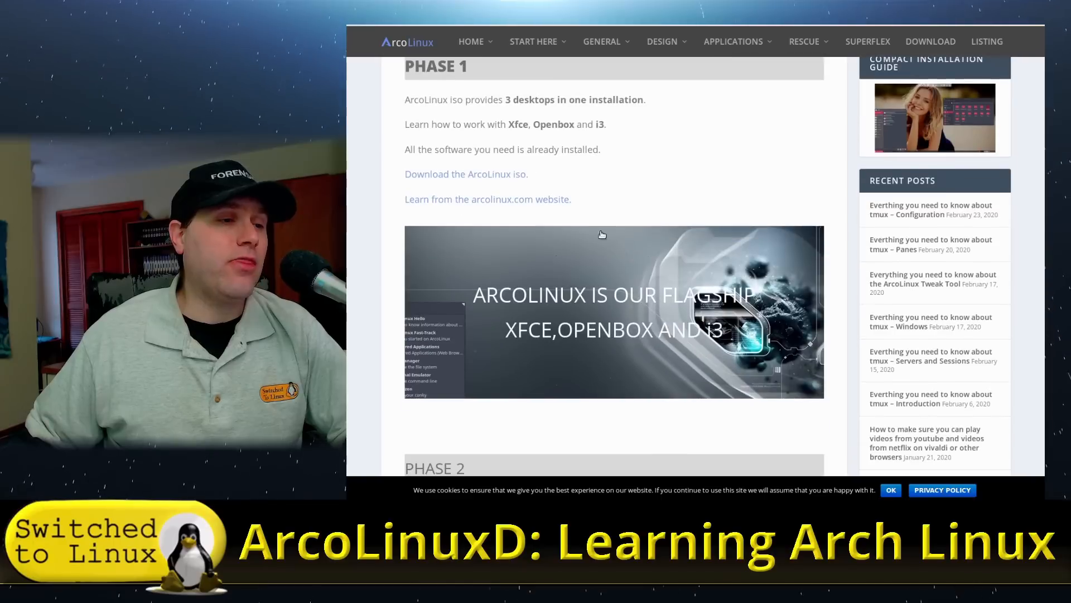
left_click(505, 177)
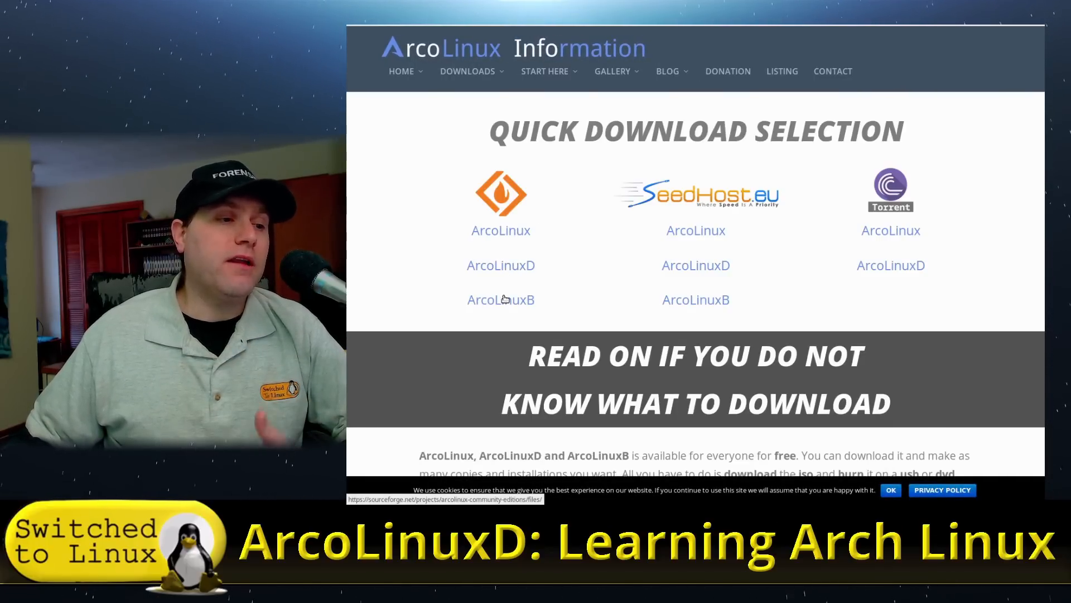
left_click(491, 11)
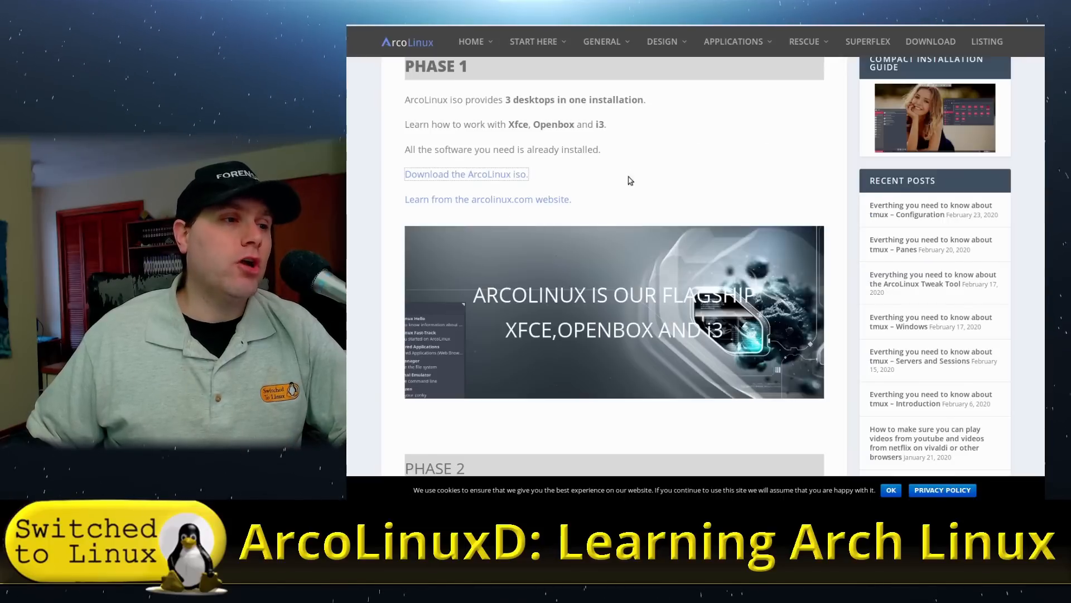
Scroll down to Phase 2 and follow the link to the ArcoLinuxD website.
scroll(609, 221, "down", 5)
scroll(608, 222, "down", 2)
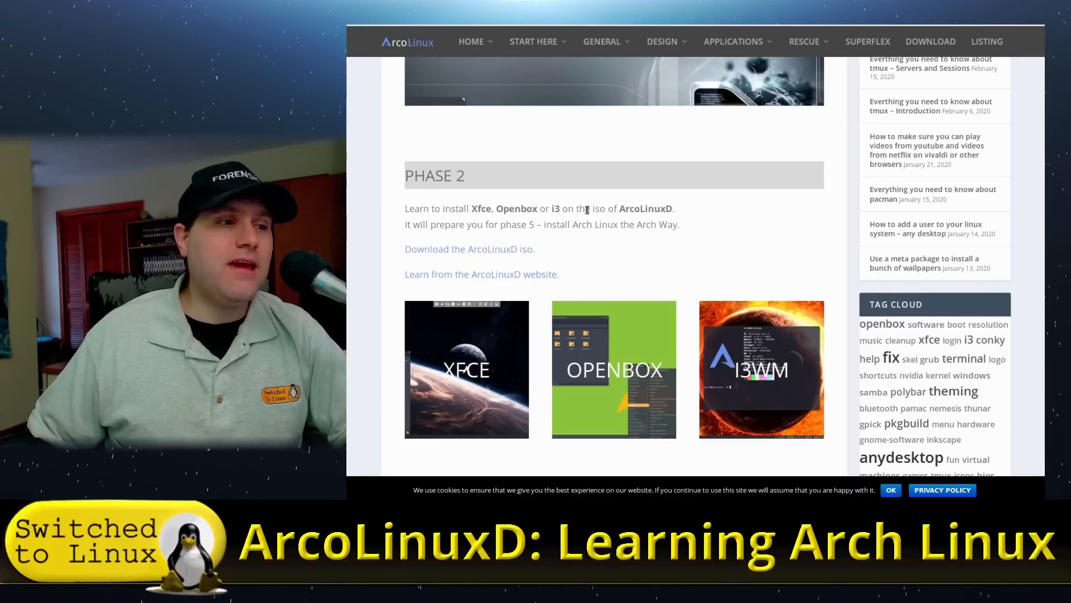
scroll(587, 210, "down", 3)
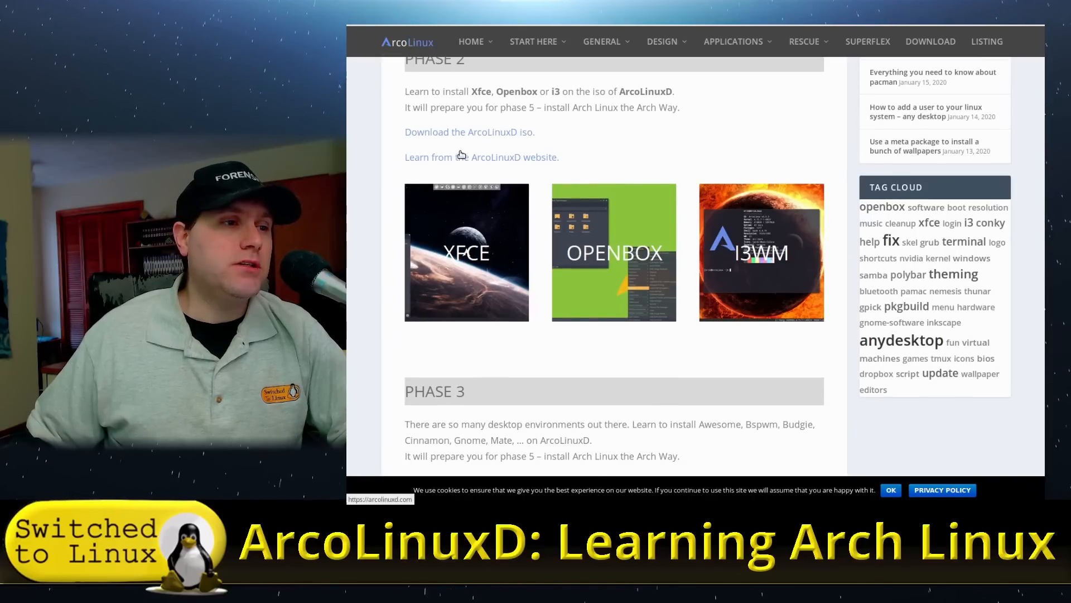
left_click(471, 162)
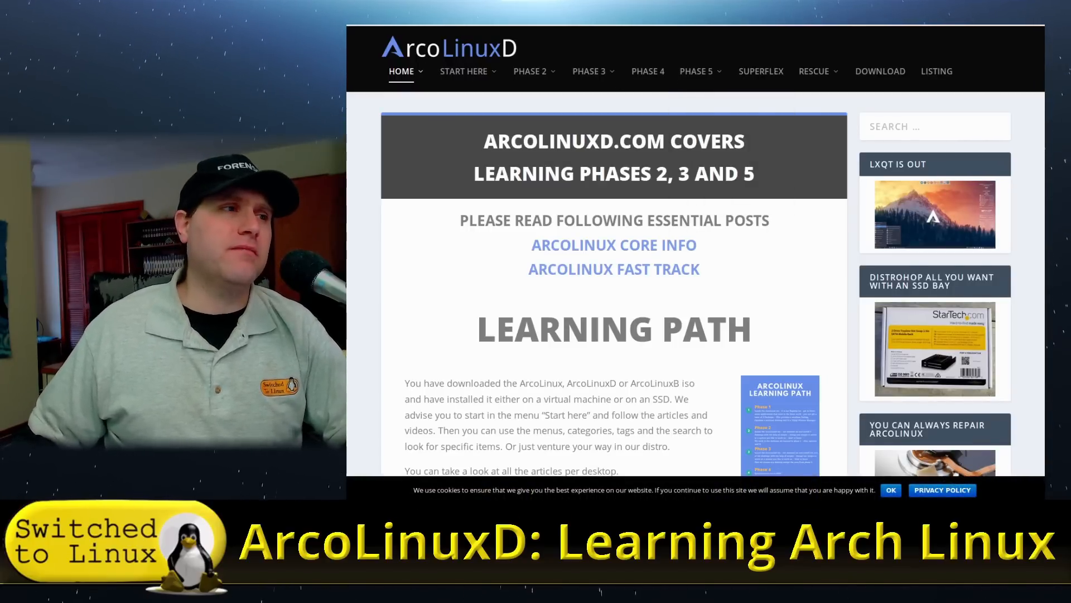
Scroll the arcolinuxd.com home page toward Latest Articles, then go back to the ArcoLinux Phase 2 page.
key("alt+Left")
key("alt+Right")
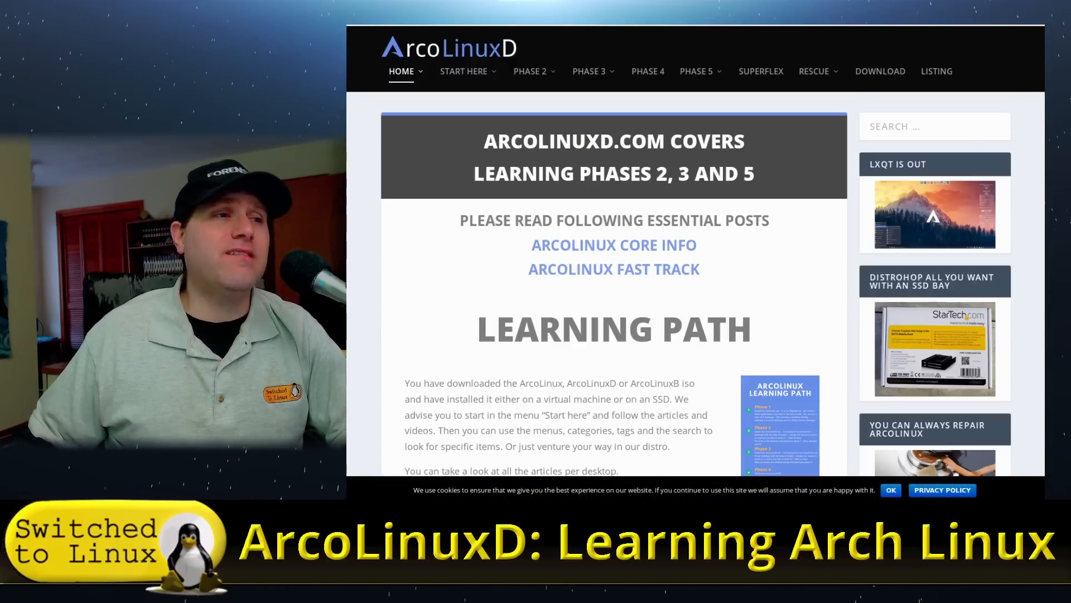
scroll(546, 105, "down", 10)
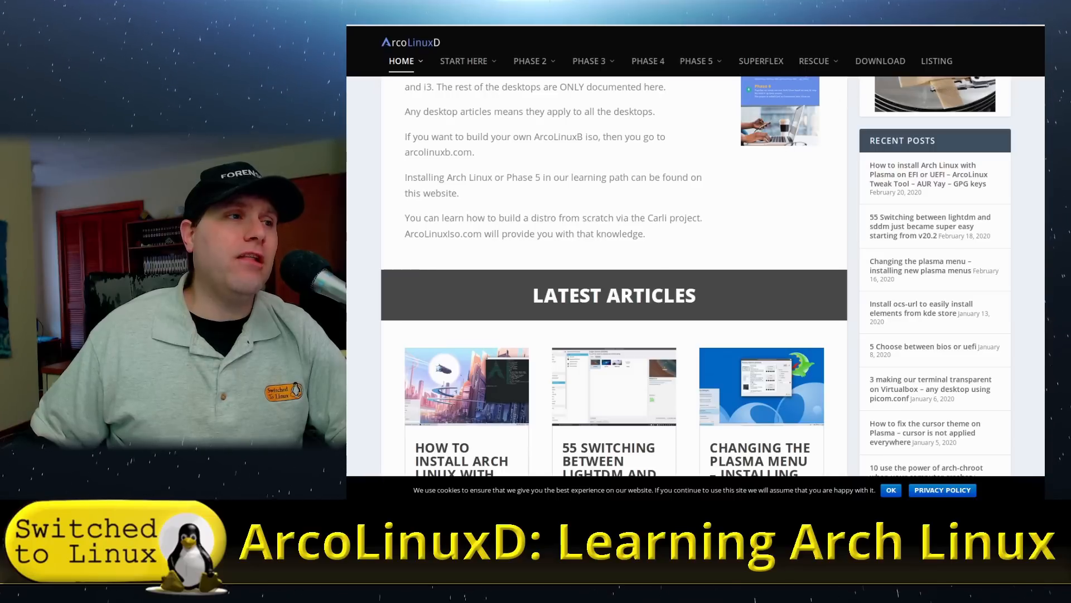
key("alt+Left")
Scroll through Phases 3, 4 and 5, including the Awesome, Bspwm and Budgie desktop choices.
scroll(607, 242, "down", 3)
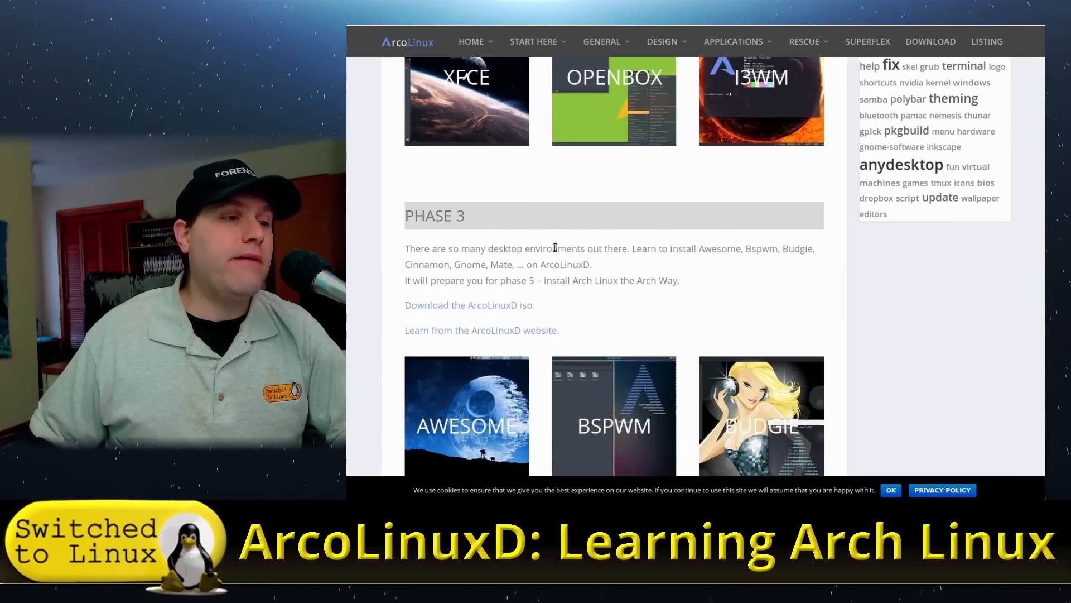
scroll(618, 275, "down", 3)
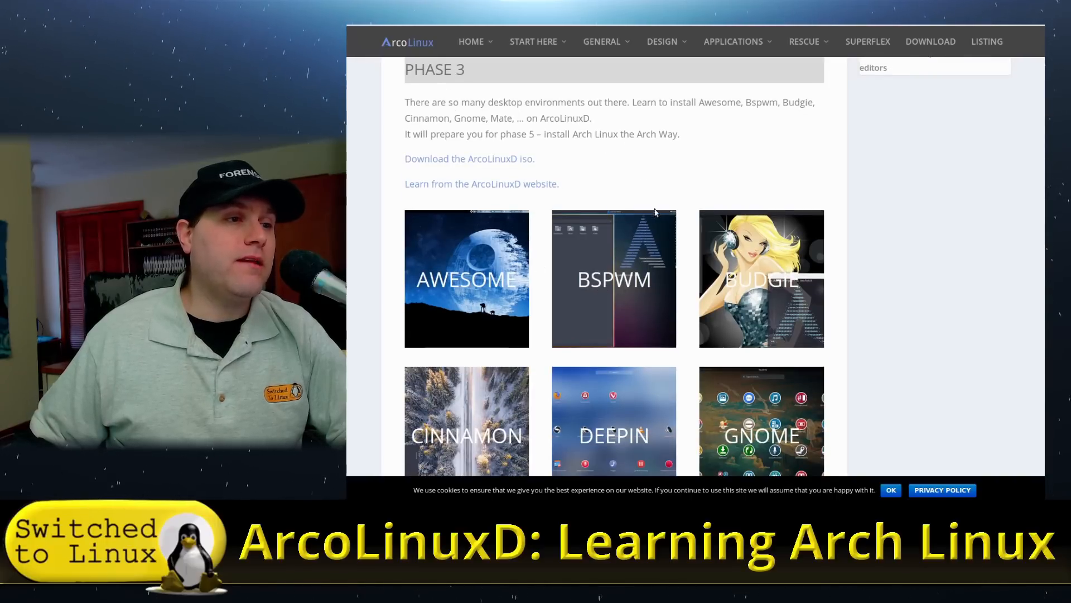
scroll(660, 186, "down", 2)
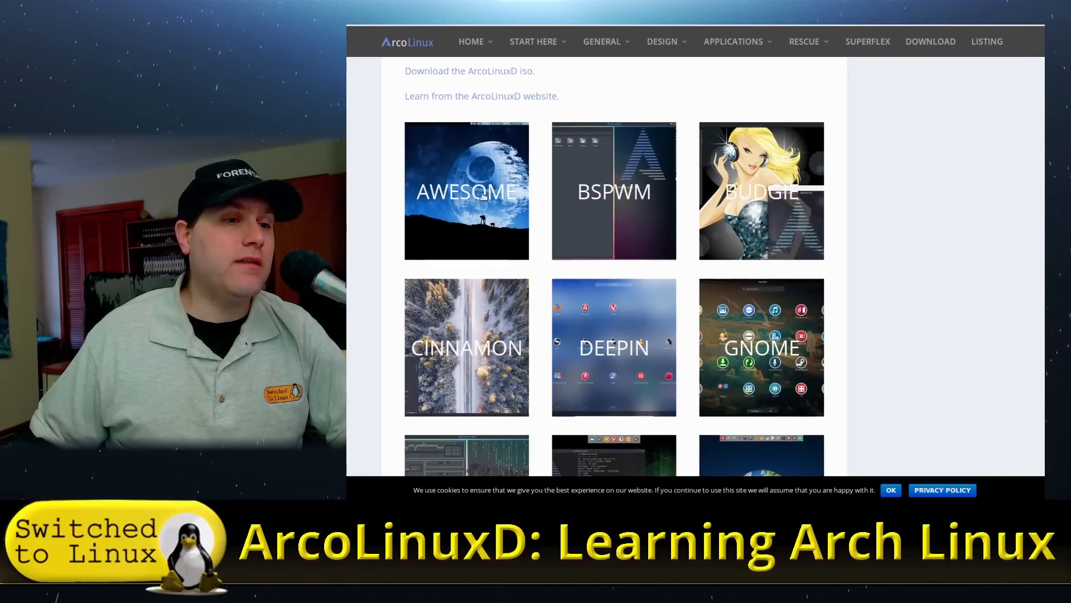
scroll(523, 288, "down", 4)
scroll(522, 287, "down", 4)
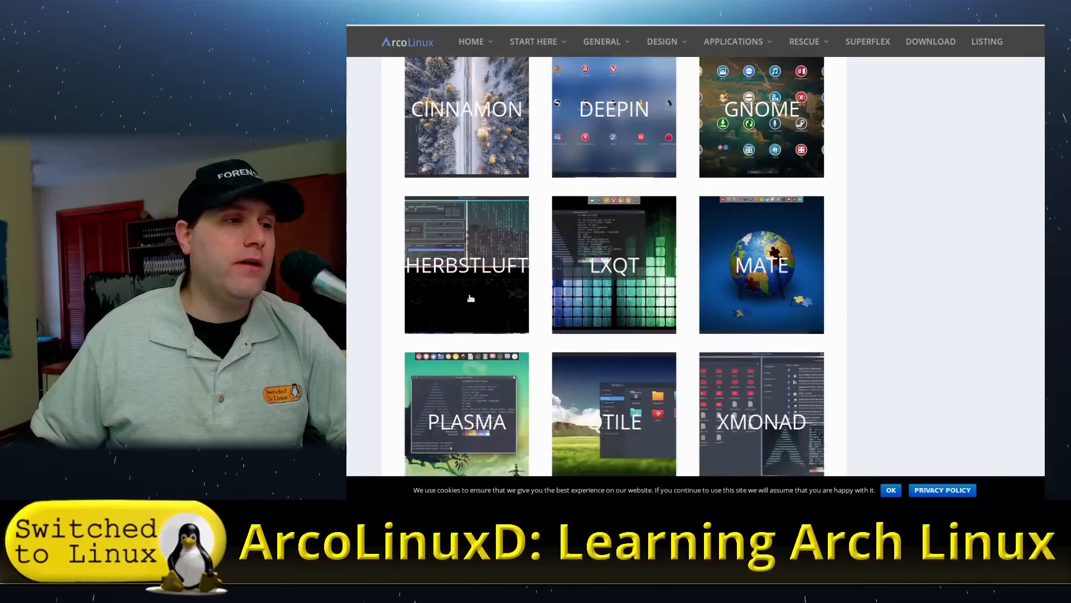
scroll(656, 212, "down", 7)
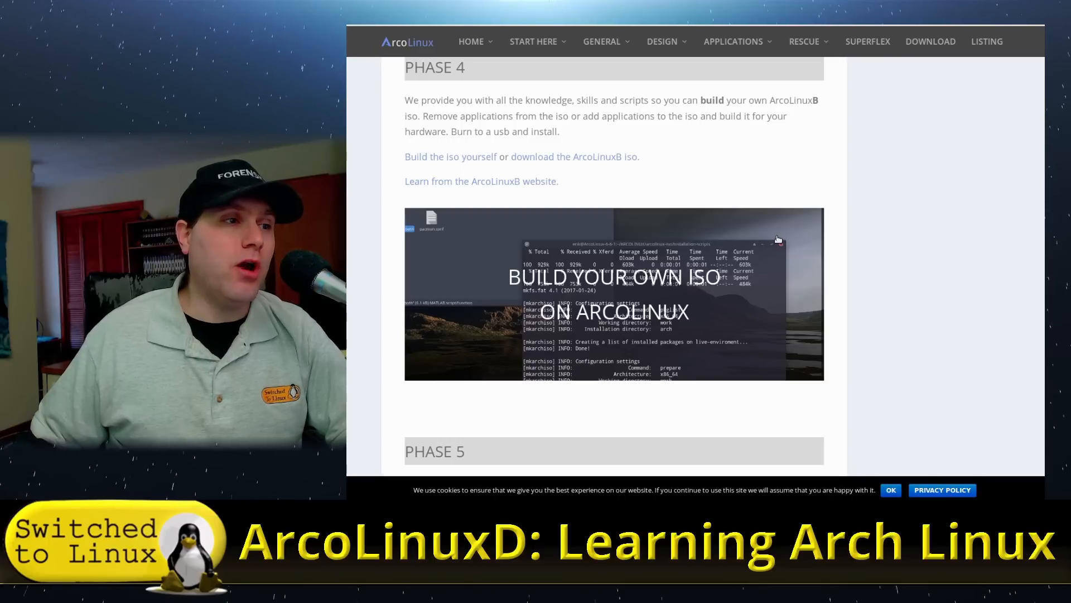
scroll(780, 240, "down", 1)
scroll(787, 237, "up", 3)
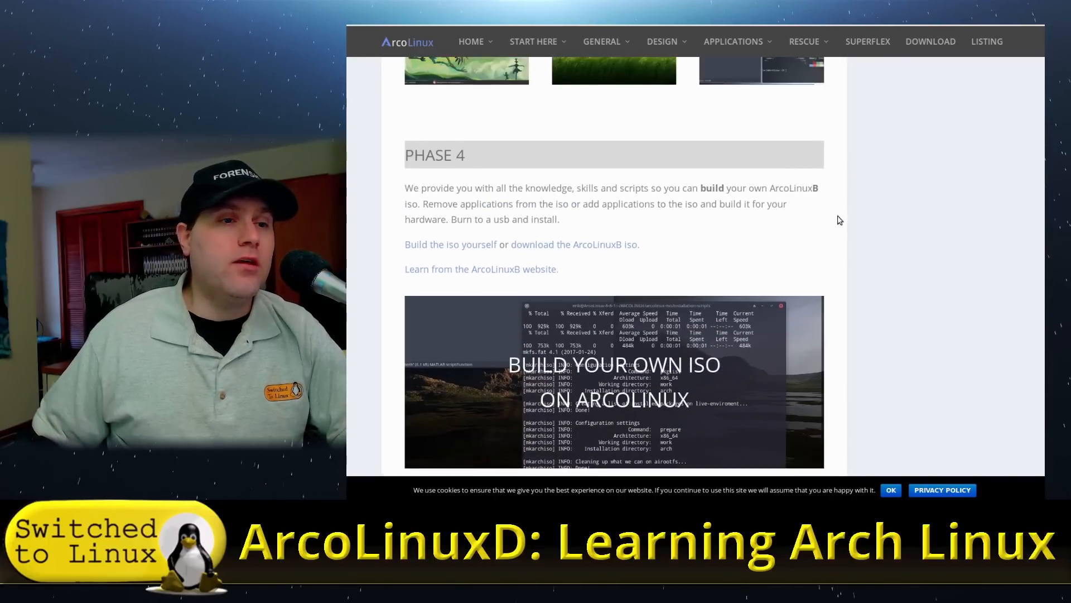
scroll(836, 220, "up", 14)
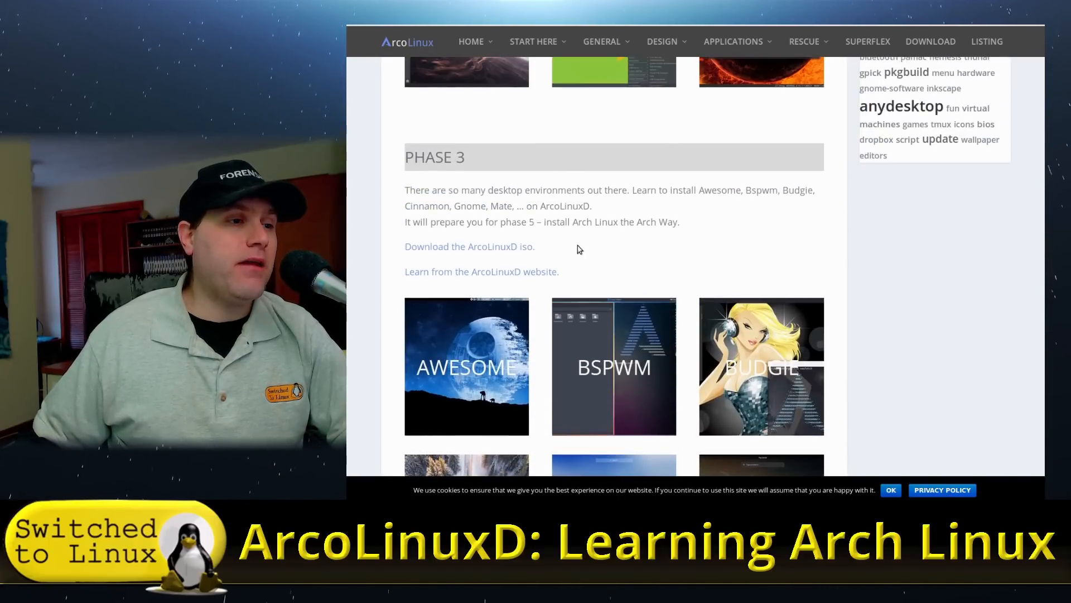
scroll(614, 234, "down", 7)
scroll(647, 265, "down", 5)
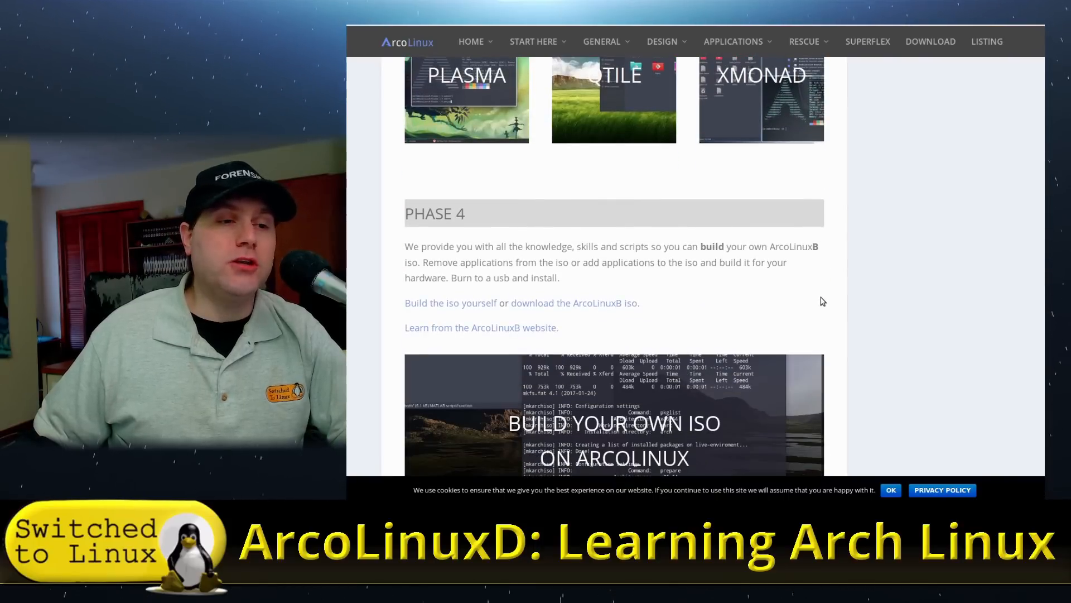
scroll(794, 300, "down", 7)
scroll(794, 300, "down", 1)
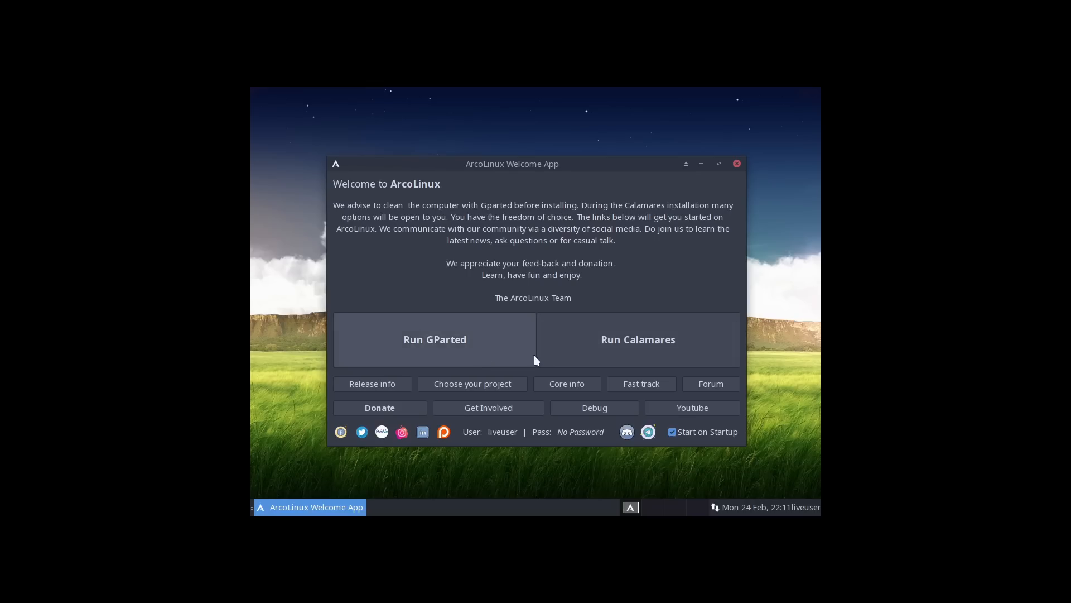
In GParted, delete the swap partition /dev/sda2 and the /dev/sda1 partition.
left_click(657, 349)
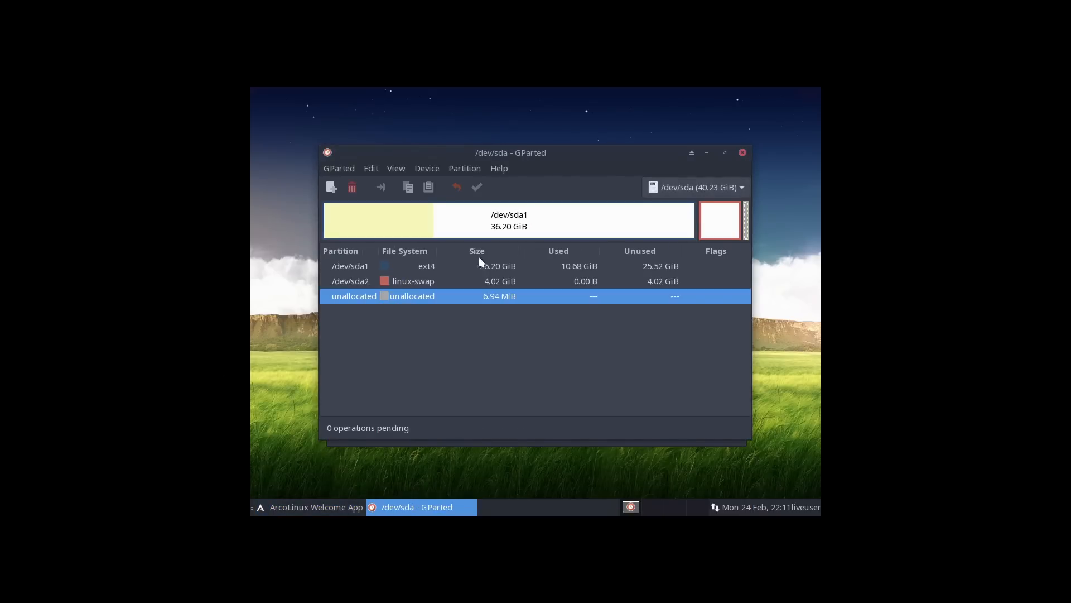
right_click(427, 277)
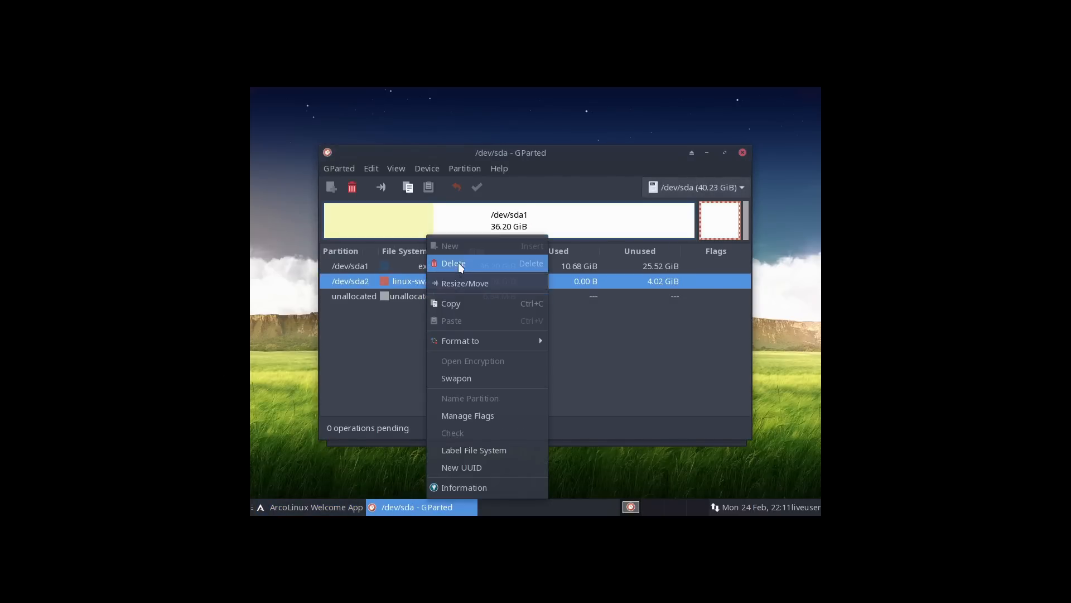
left_click(457, 263)
right_click(414, 266)
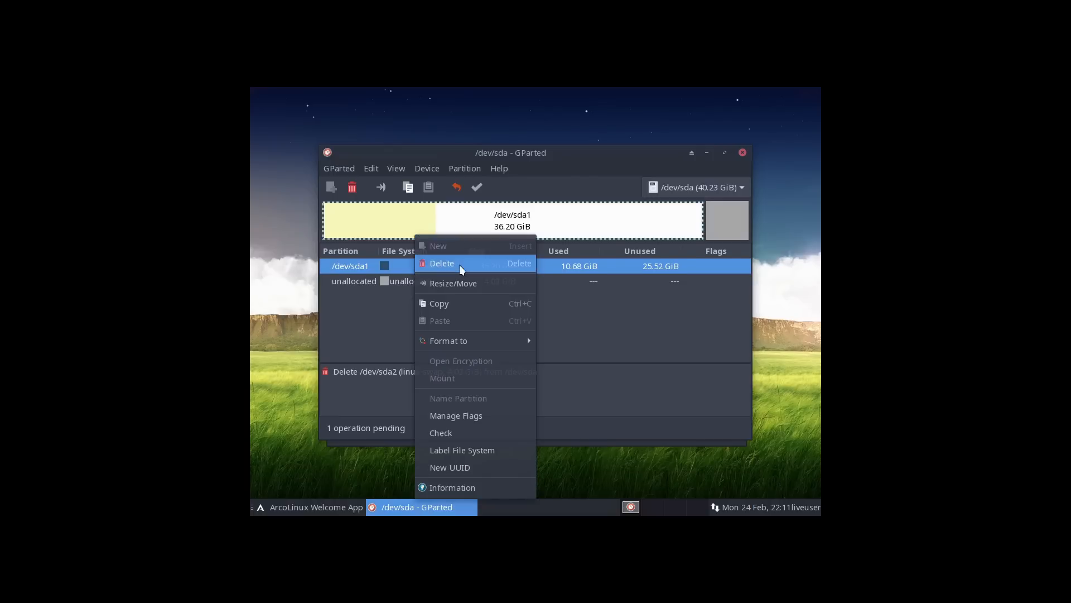
left_click(458, 264)
Create a 40.23 GiB ext4 primary partition, apply it to disk, close GParted, and start the installer.
right_click(411, 264)
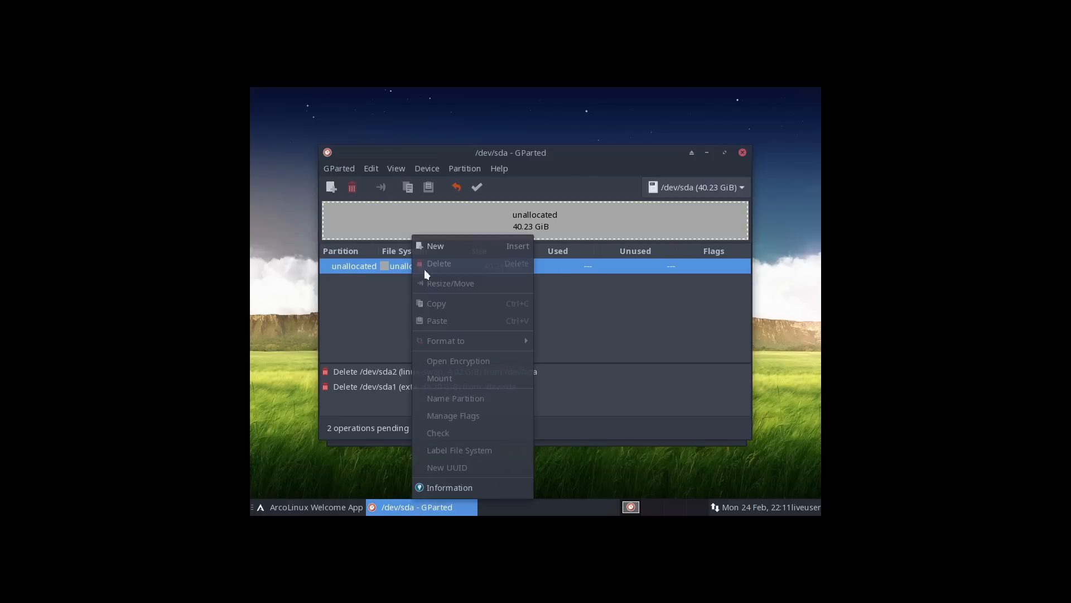
left_click(460, 250)
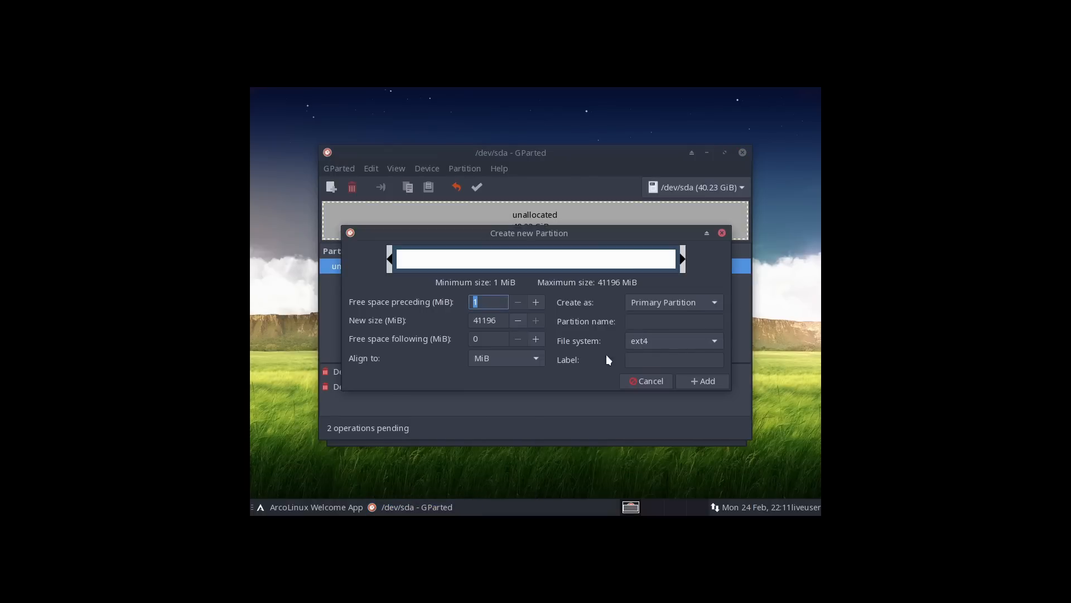
left_click(708, 380)
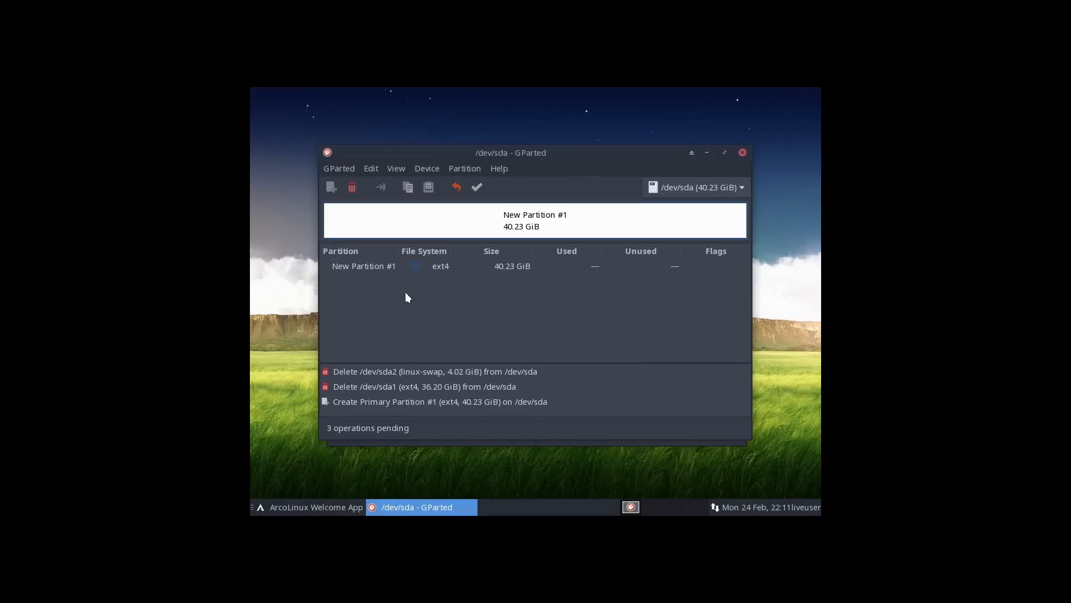
left_click(477, 187)
left_click(632, 347)
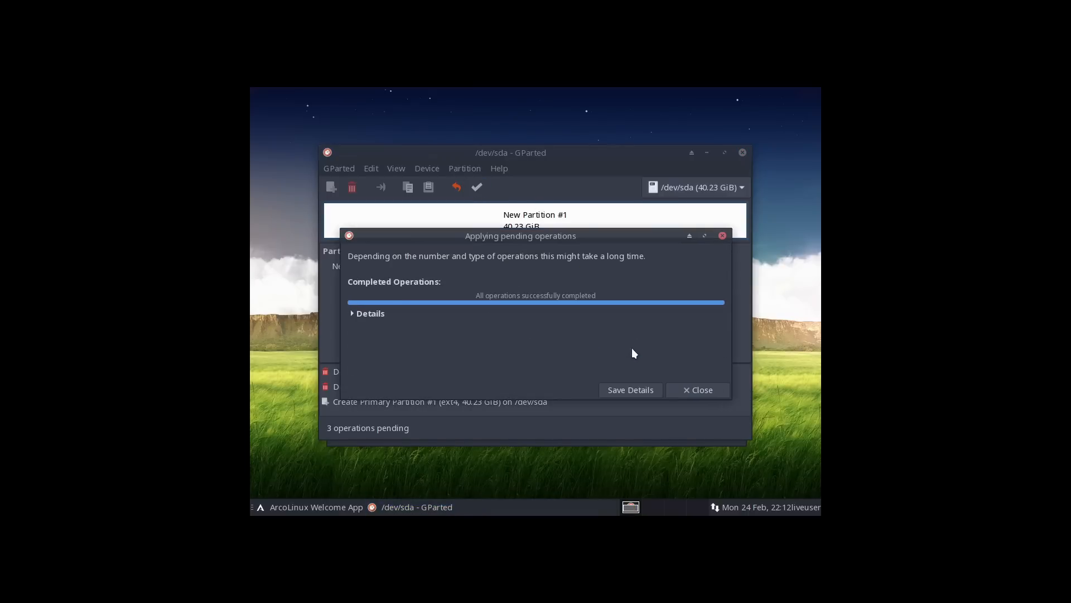
left_click(701, 389)
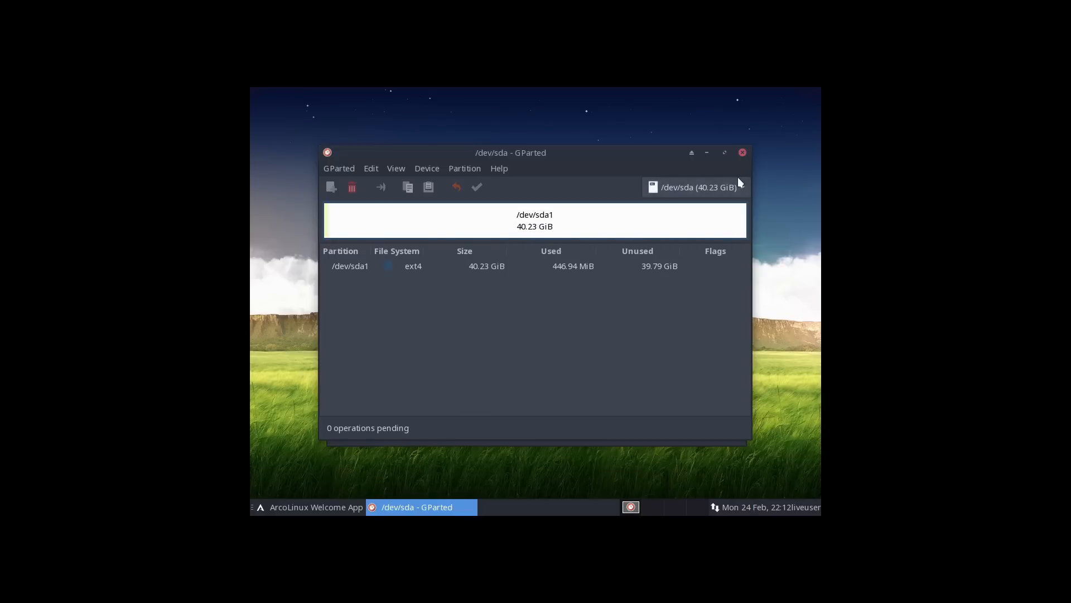
left_click(742, 152)
left_click(671, 337)
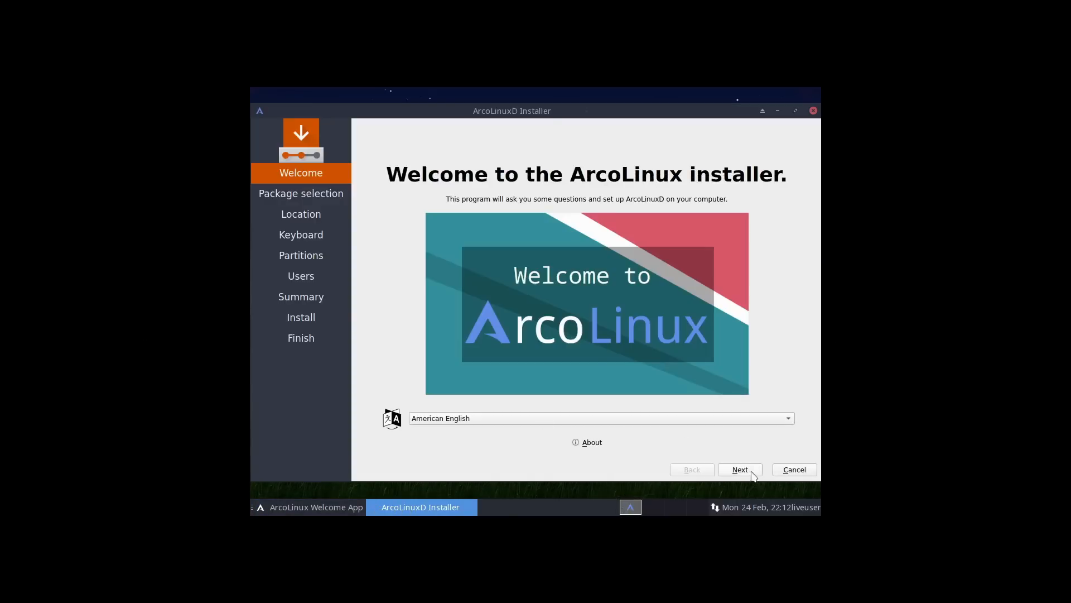
On Package selection, tick the Linux-lts kernel and Amd-ucode microcode.
left_click(744, 471)
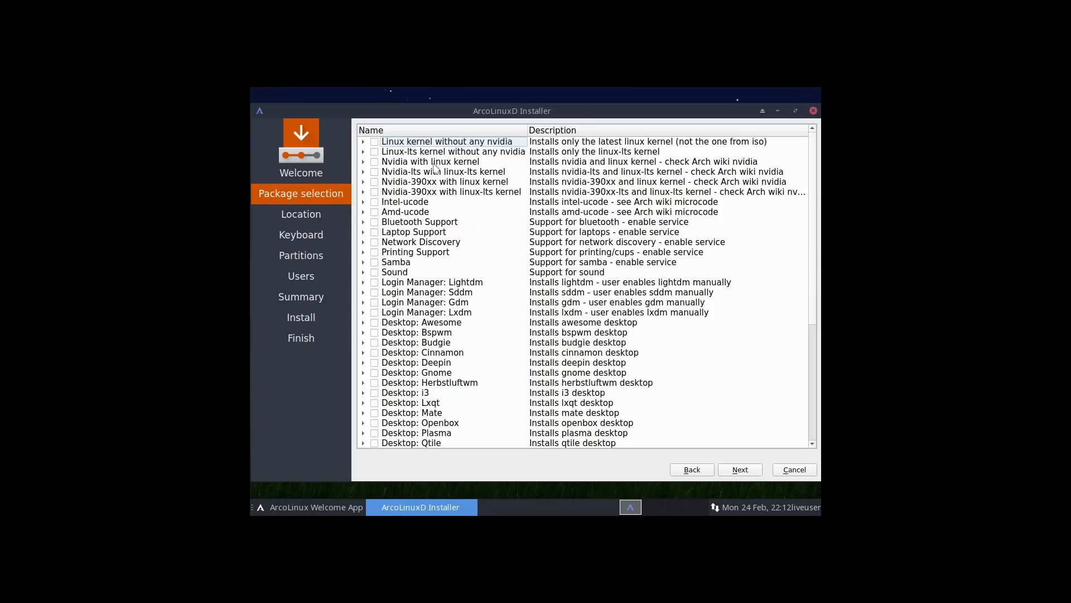
scroll(519, 362, "down", 4)
scroll(521, 367, "up", 4)
left_click(374, 153)
left_click(373, 213)
Tick Network Discovery, Printing Support, Samba, Sound, the Lightdm login manager and the Cinnamon desktop.
left_click(375, 242)
left_click(374, 252)
left_click(374, 262)
left_click(375, 272)
left_click(375, 282)
left_click(363, 284)
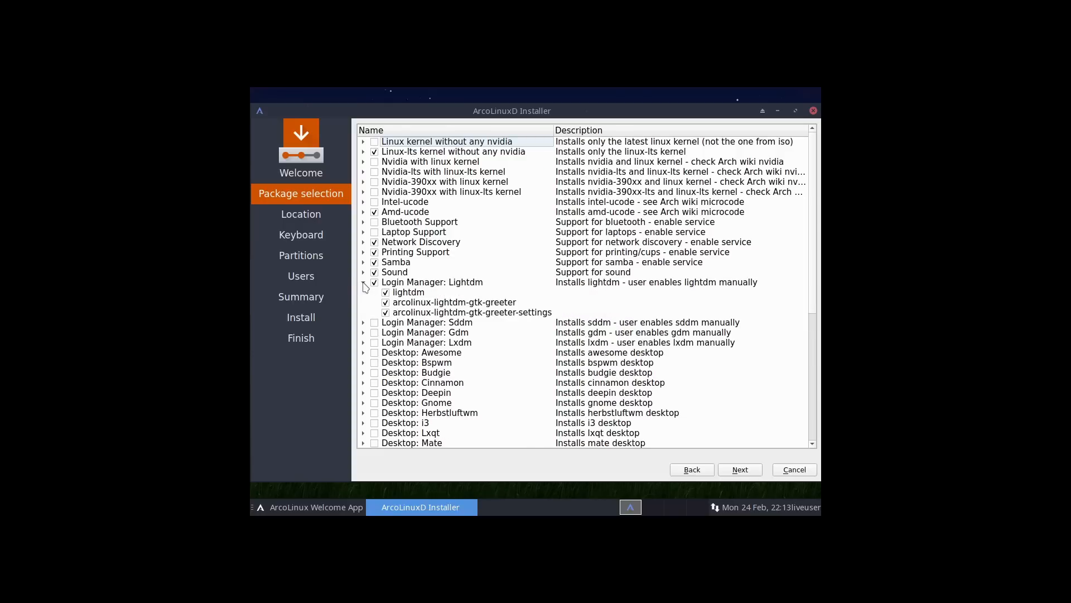
left_click(364, 282)
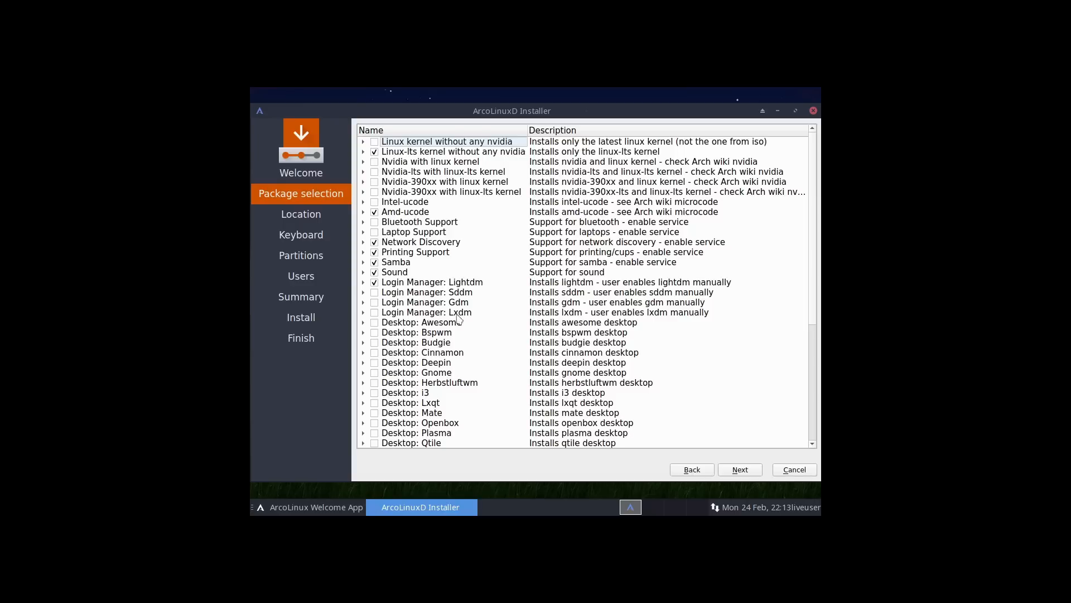
left_click(375, 353)
Add font-manager-git from Accessories and the atom and geany editors from Development.
scroll(444, 367, "down", 4)
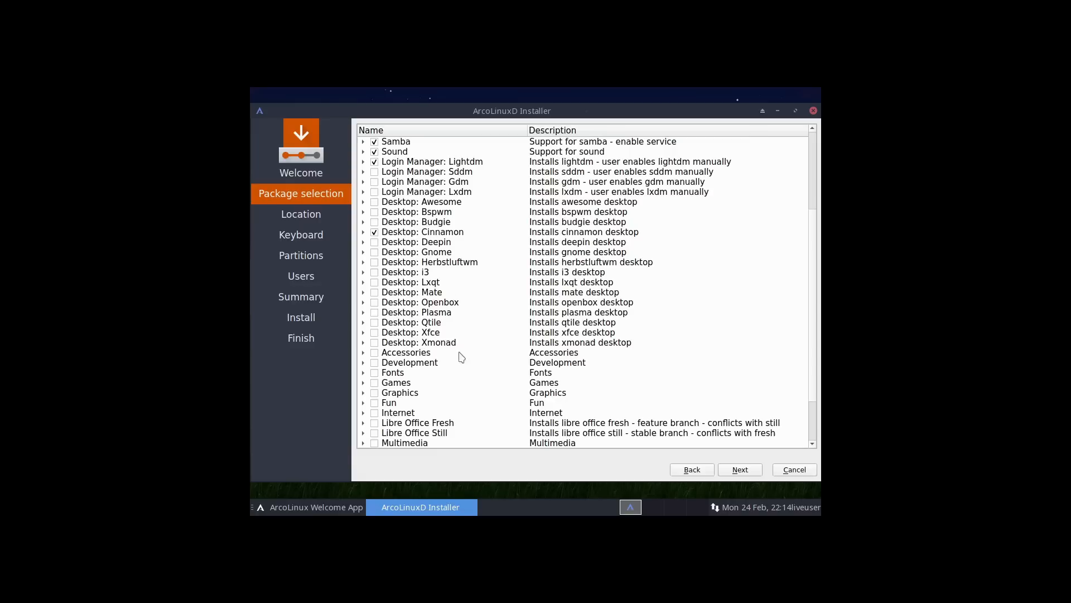
left_click(363, 352)
scroll(419, 337, "down", 4)
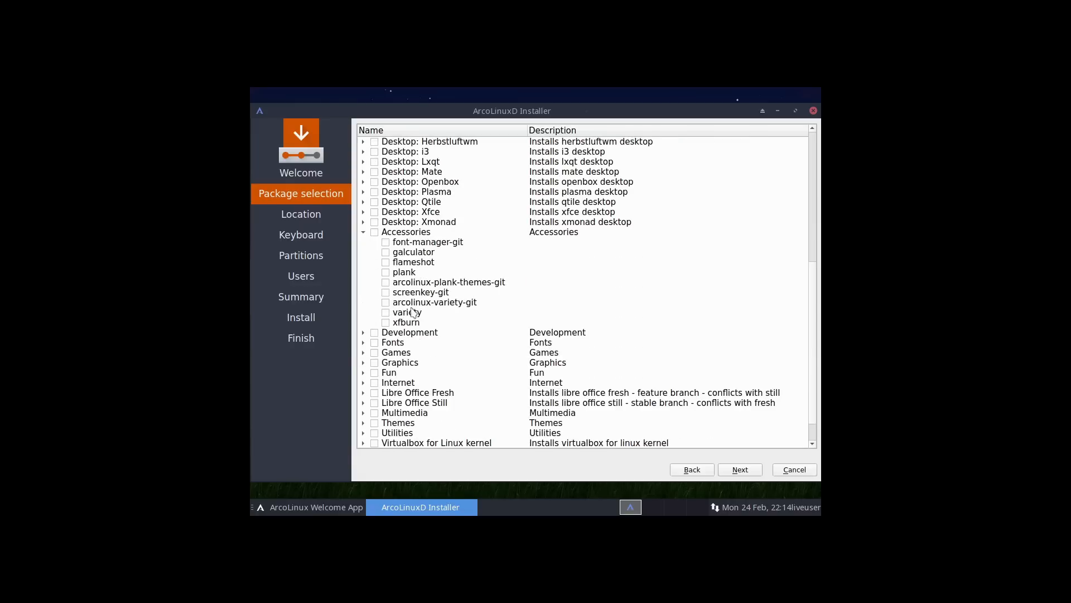
left_click(386, 242)
left_click(364, 232)
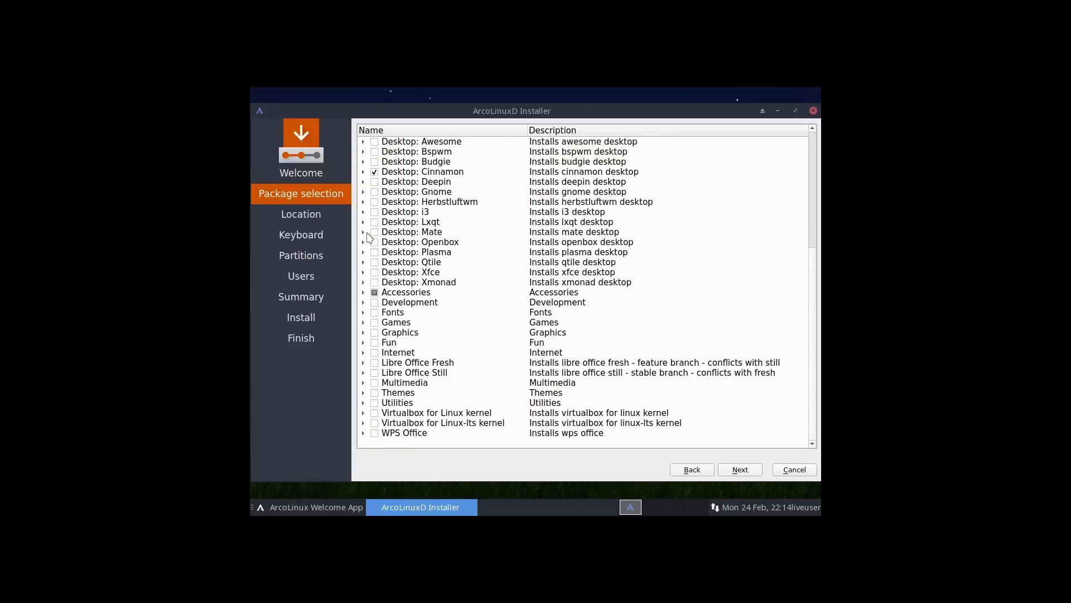
left_click(363, 303)
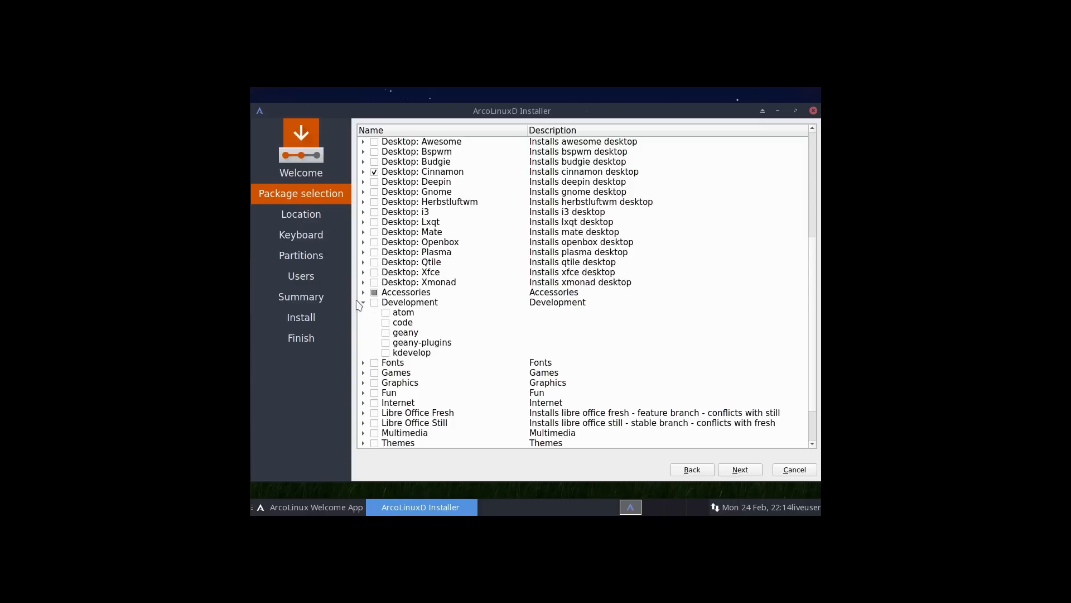
left_click(386, 313)
left_click(386, 333)
left_click(364, 302)
Select every Fonts package, then add gimp from the Graphics group.
left_click(363, 312)
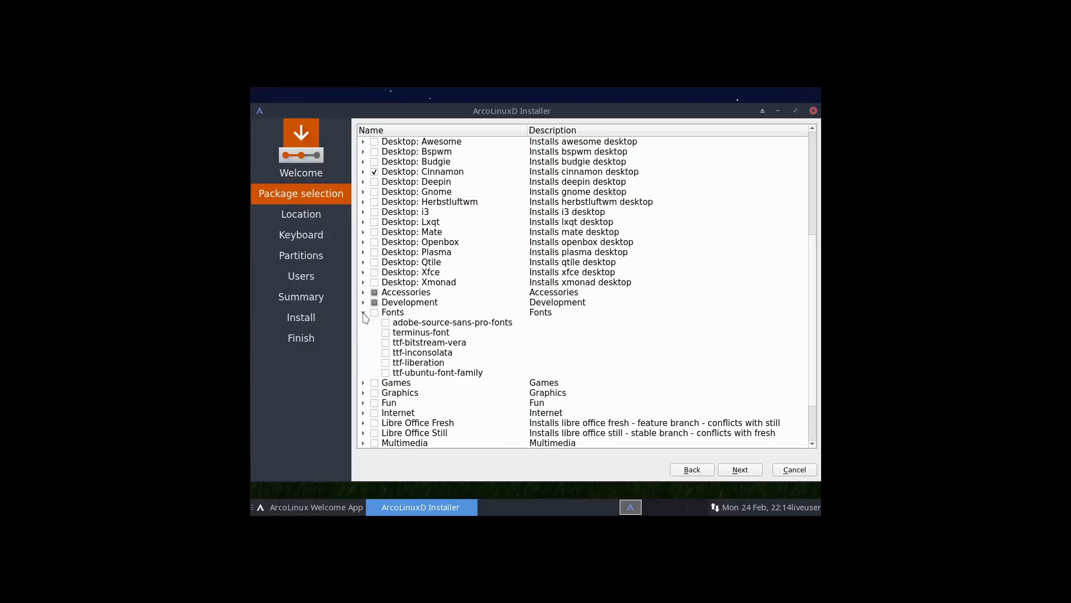
left_click(371, 314)
left_click(376, 314)
left_click(364, 313)
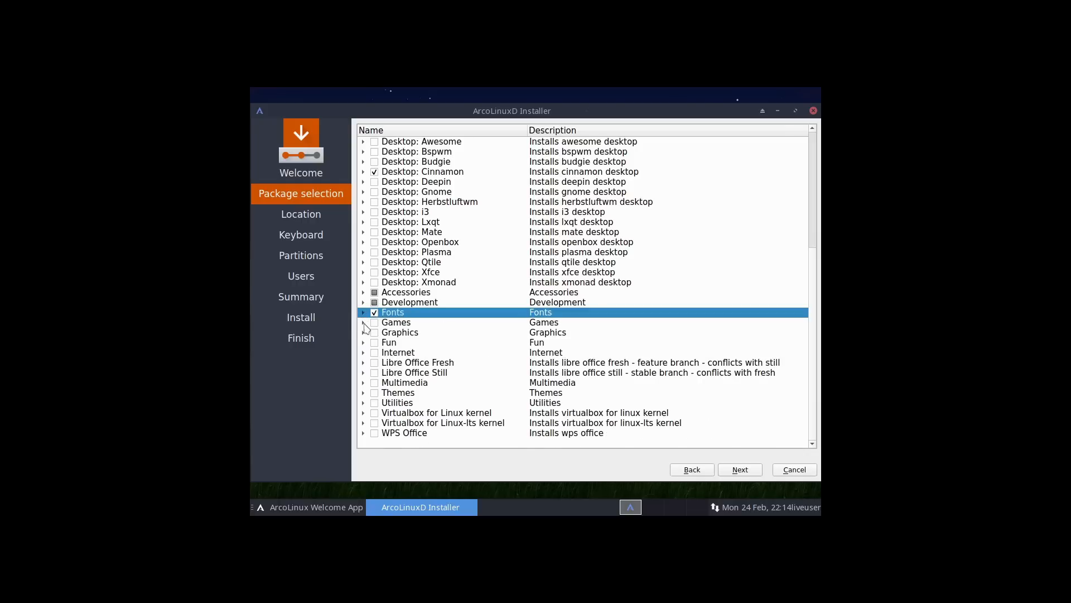
left_click(364, 322)
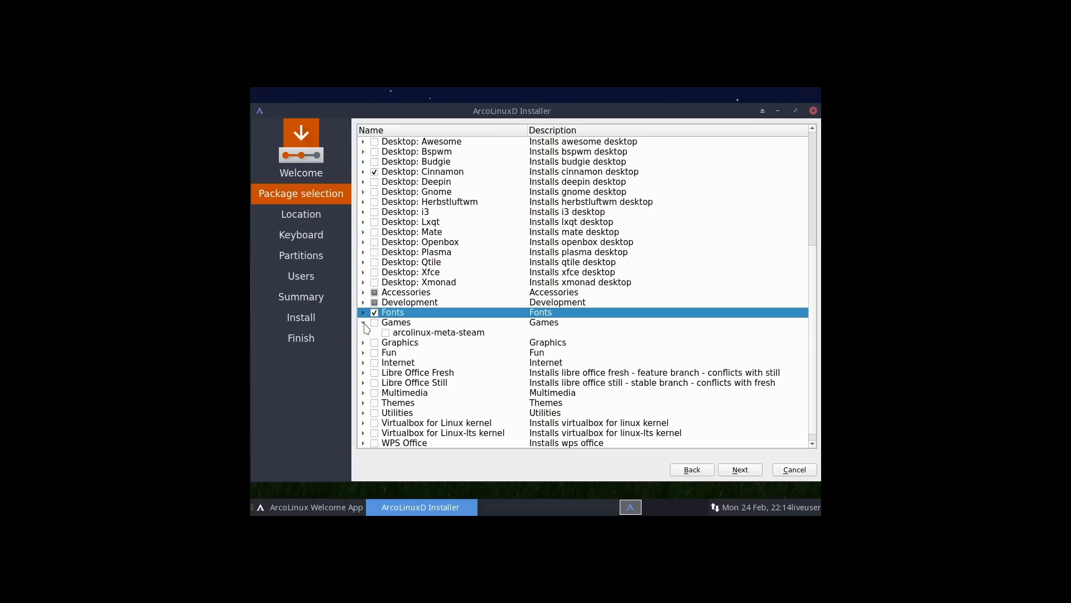
left_click(364, 322)
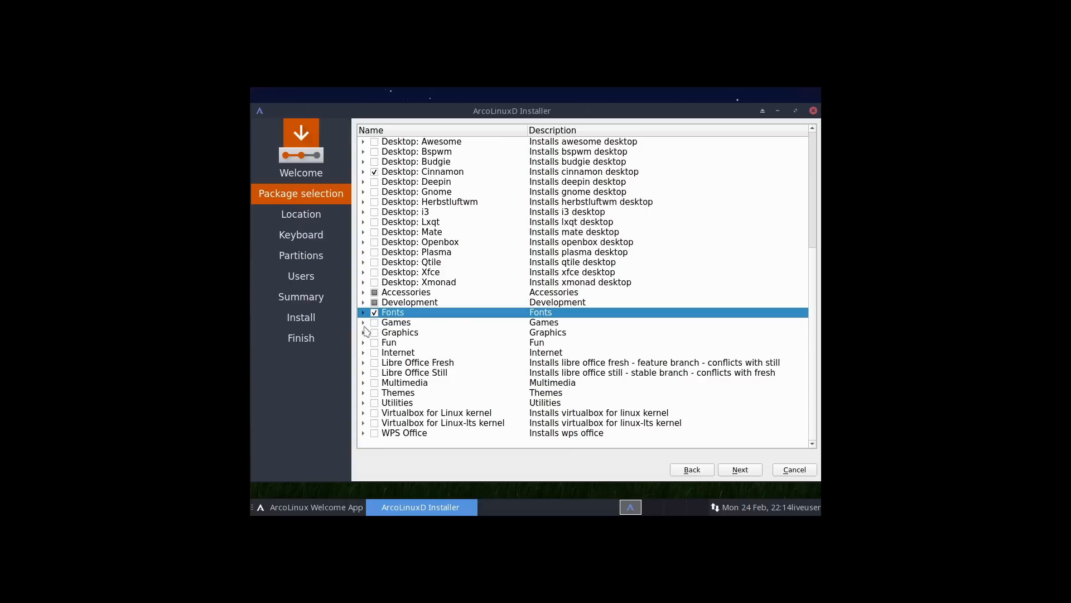
left_click(364, 333)
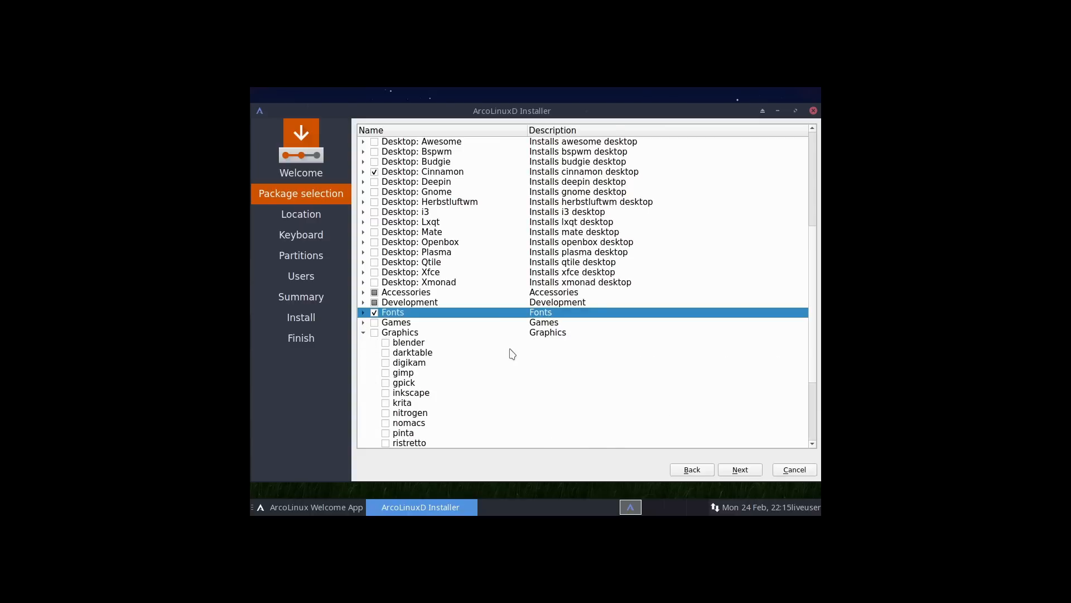
scroll(513, 353, "down", 3)
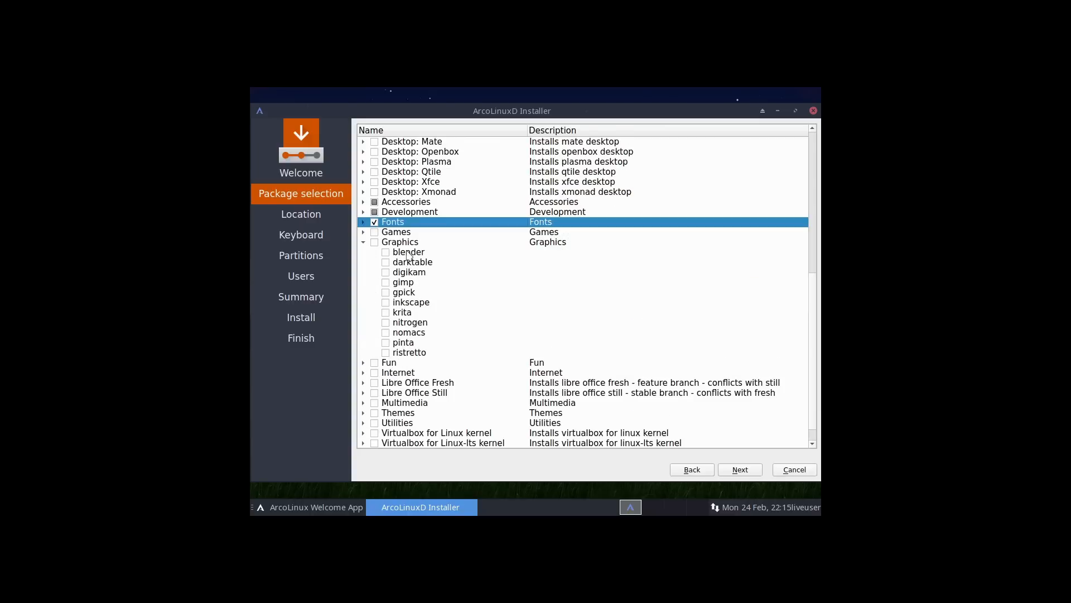
left_click(386, 282)
Add inkscape to the Graphics selection and collapse the Graphics group.
left_click(386, 313)
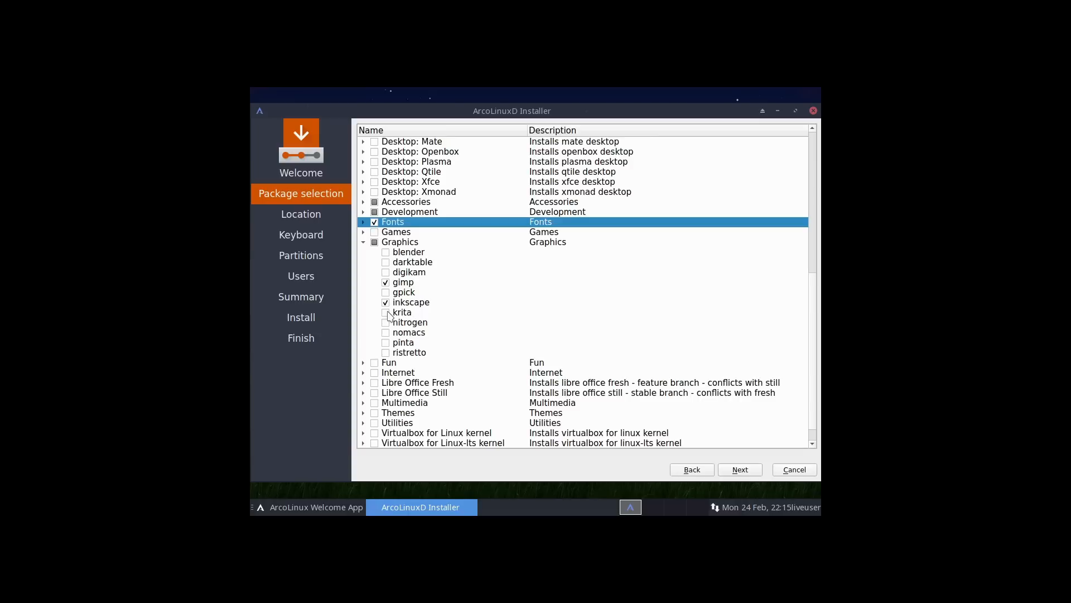
left_click(363, 243)
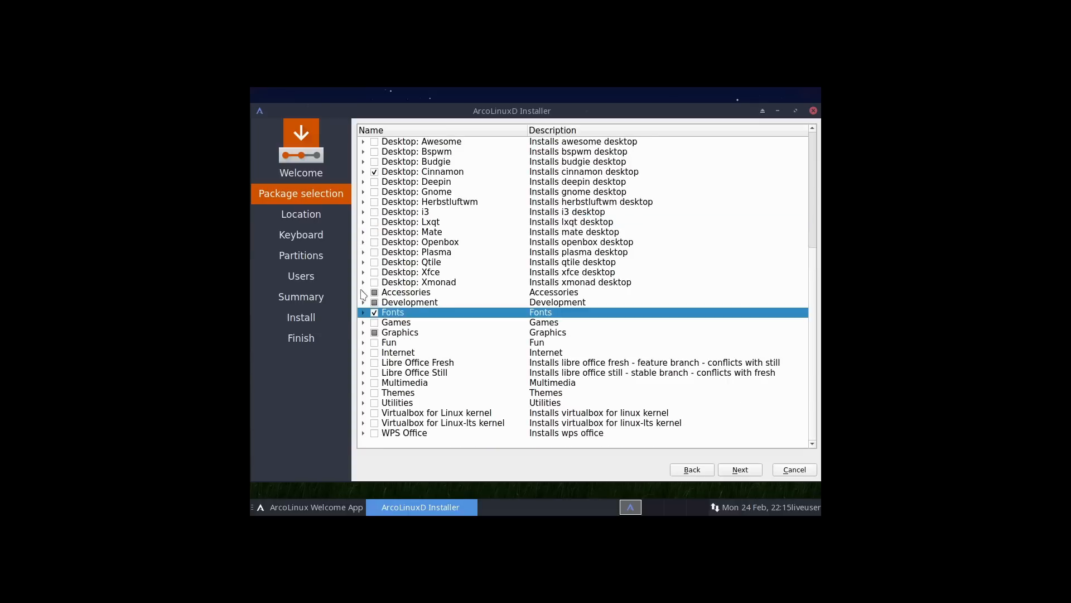
left_click(363, 342)
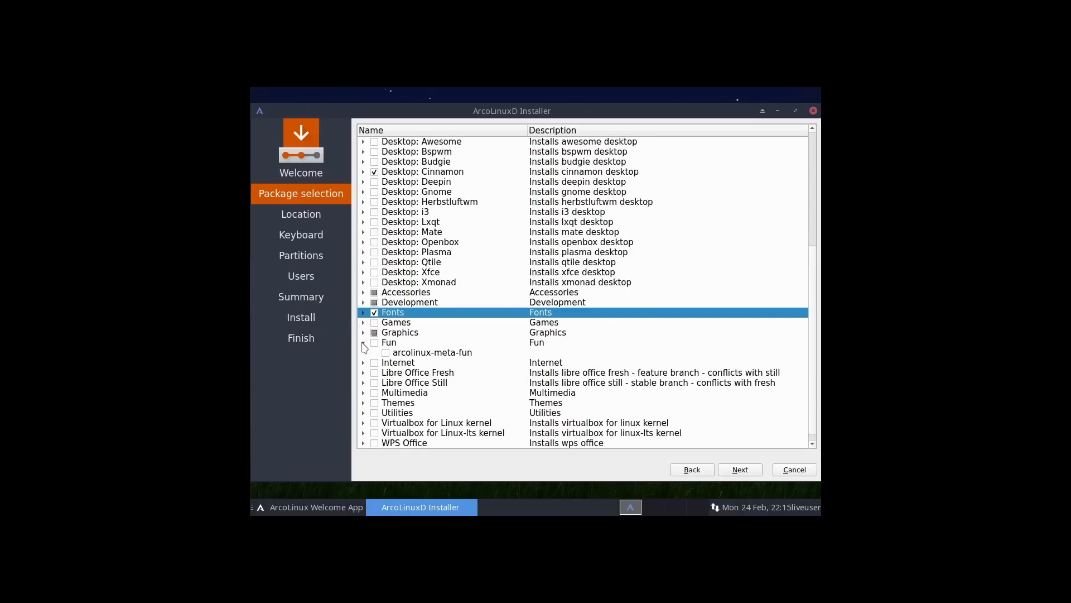
left_click(363, 343)
In the Internet group, add evolution and firefox to the browser and mail selection, then collapse it.
left_click(363, 353)
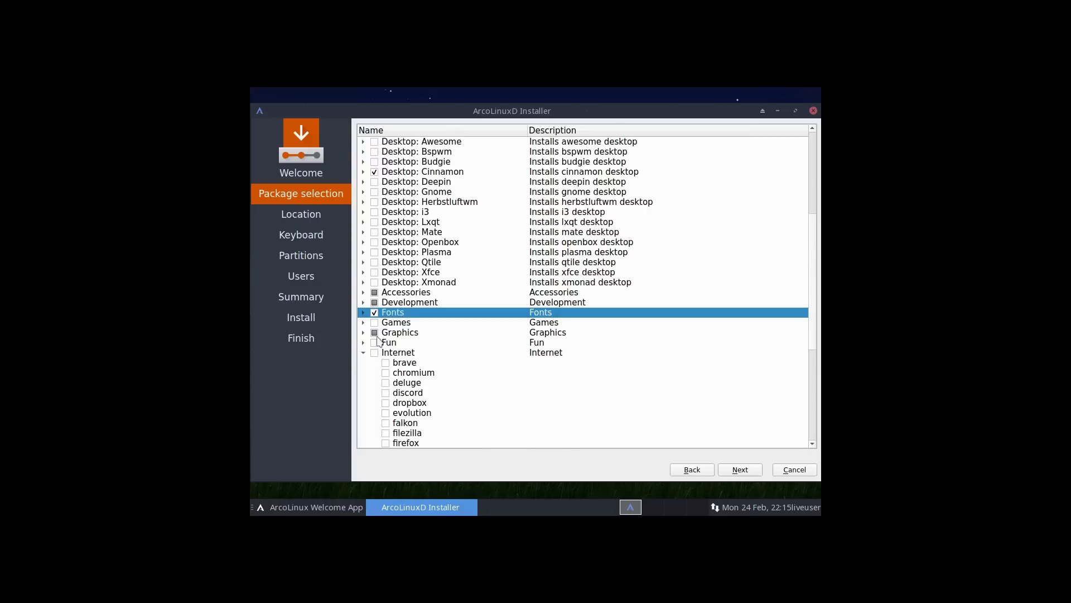
scroll(380, 338, "down", 4)
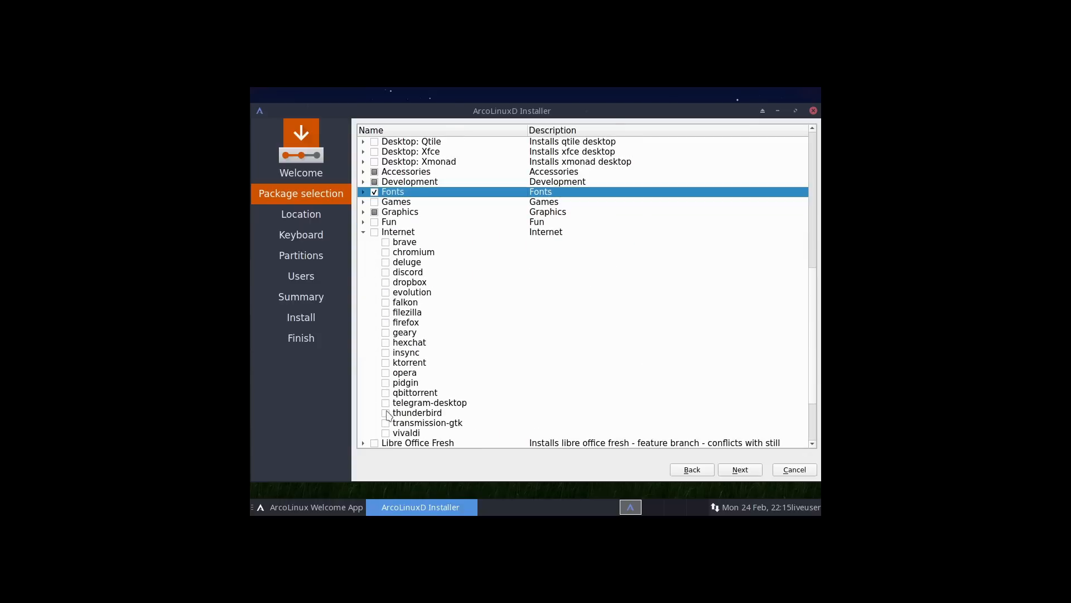
left_click(386, 292)
left_click(385, 323)
scroll(454, 395, "down", 1)
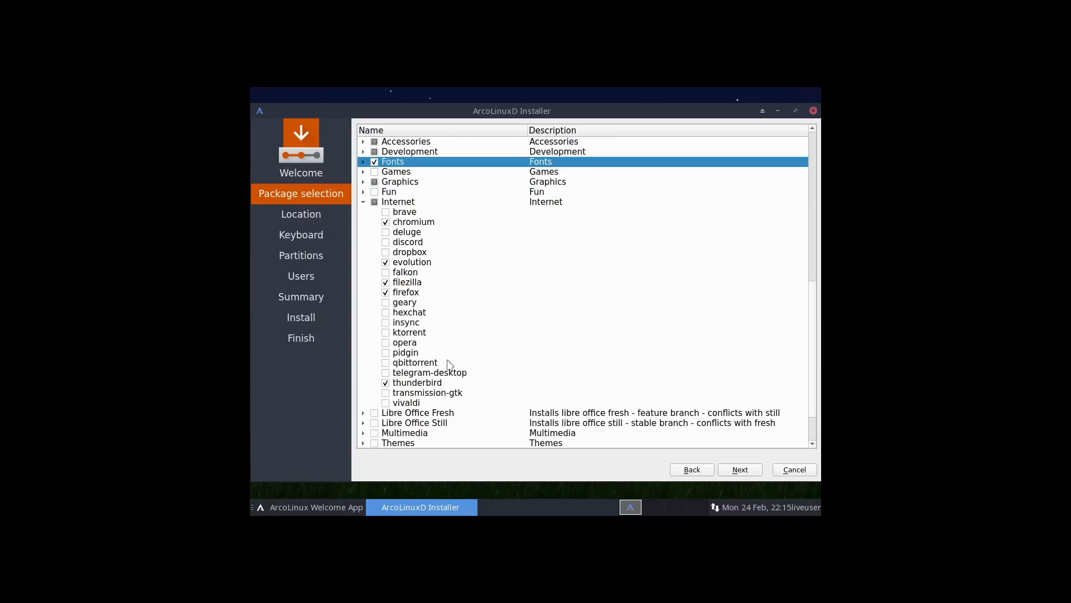
left_click(363, 202)
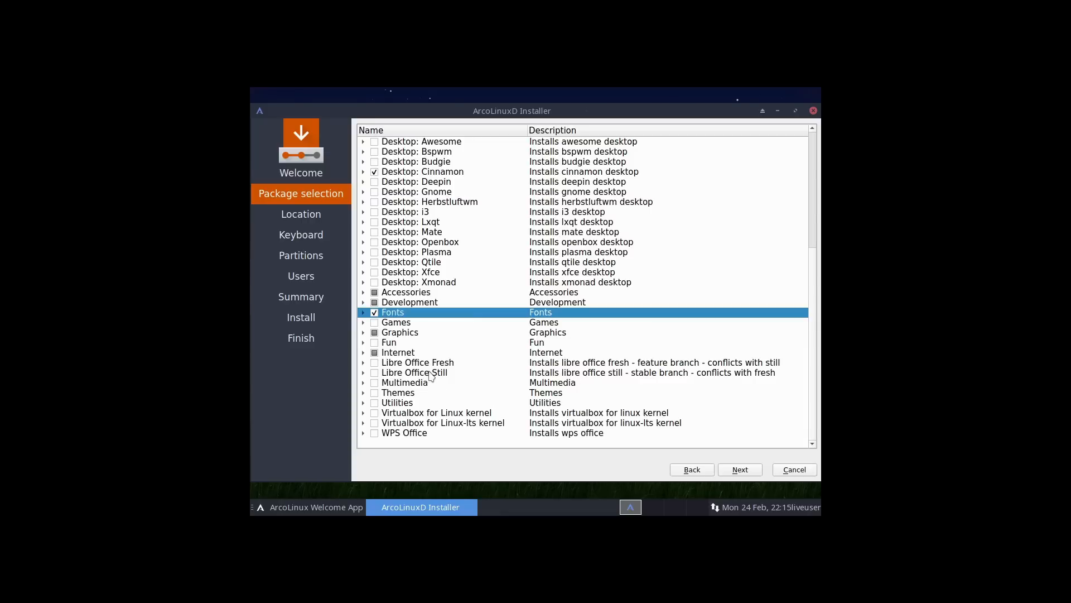
Tick Libre Office Still and add audacity and clementine from Multimedia.
left_click(374, 373)
left_click(363, 383)
scroll(445, 342, "down", 2)
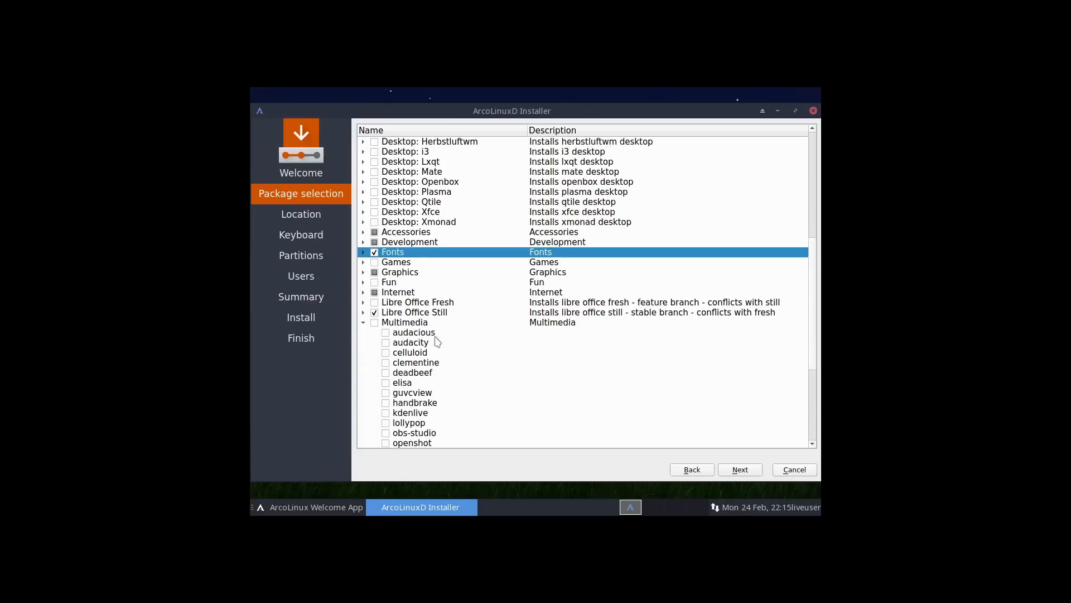
scroll(428, 354, "down", 2)
left_click(390, 282)
left_click(386, 303)
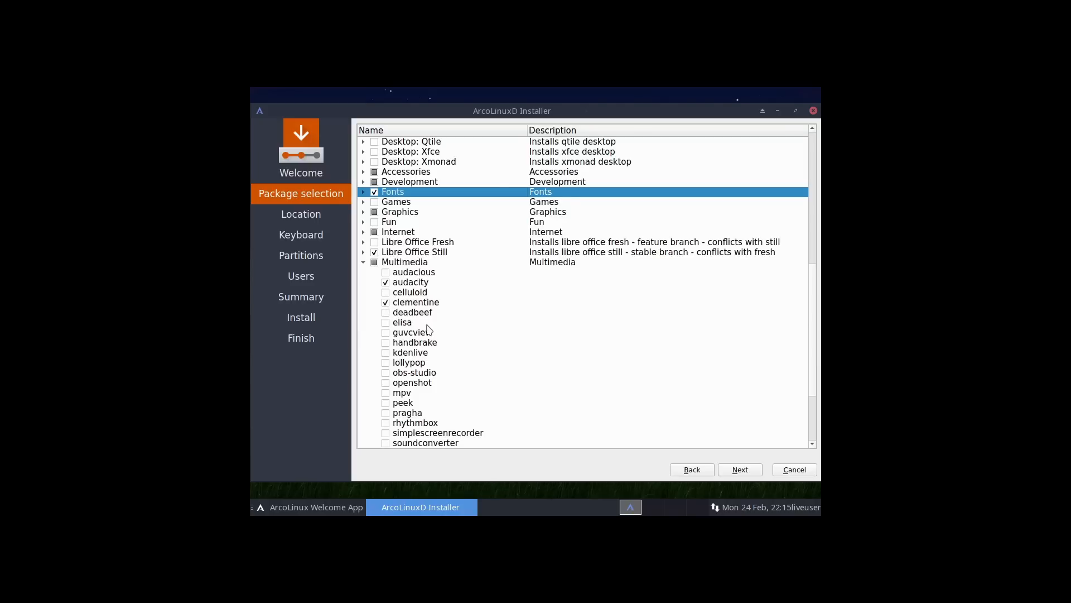
Add kdenlive, obs-studio, simplescreenrecorder and vlc, then collapse Multimedia.
left_click(386, 353)
scroll(410, 363, "down", 1)
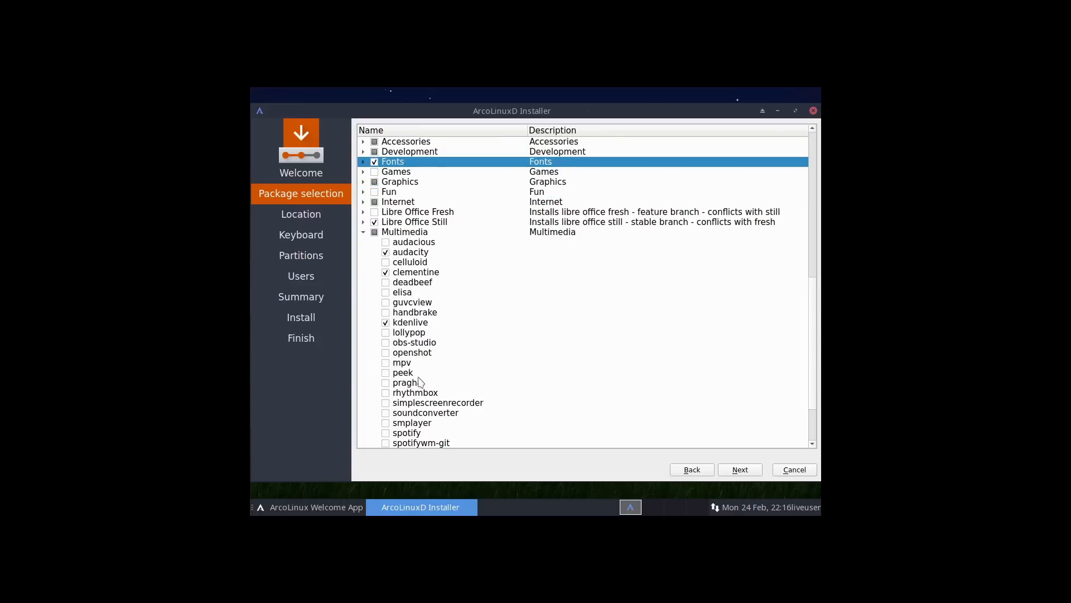
left_click(386, 342)
left_click(386, 403)
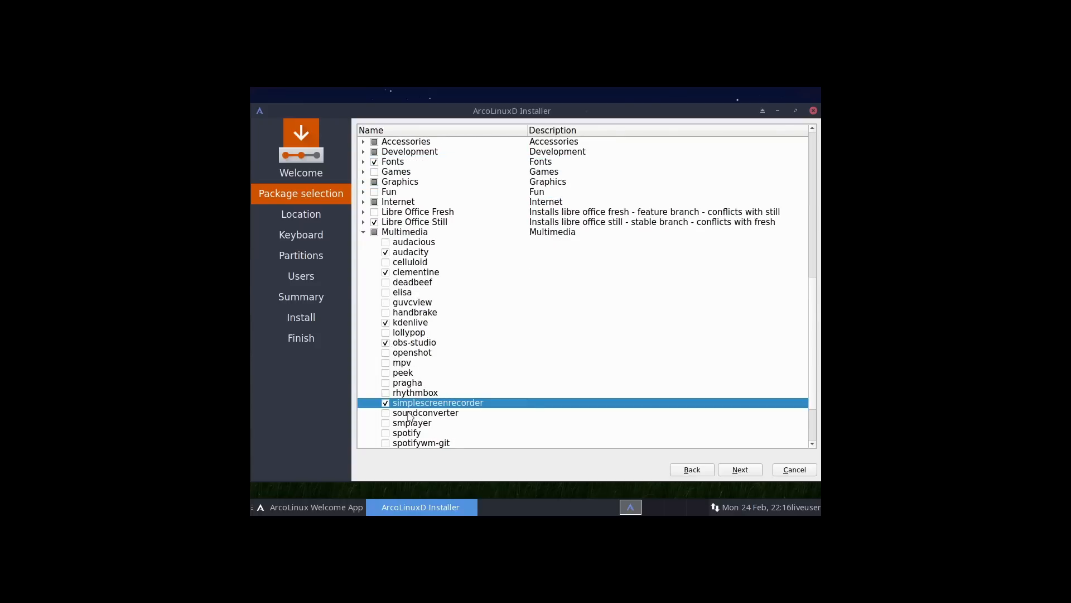
scroll(411, 417, "down", 3)
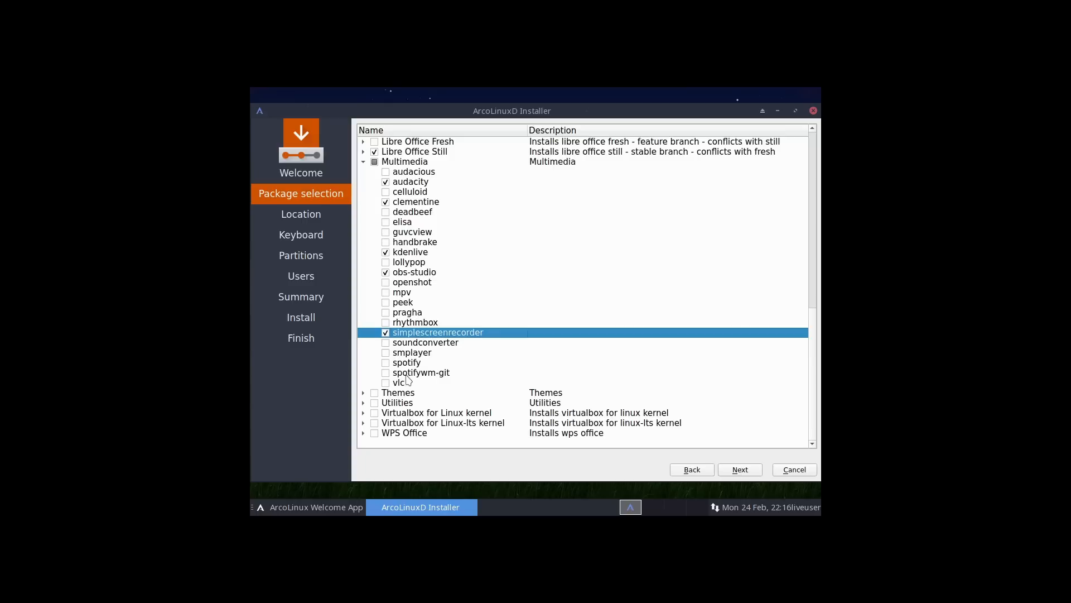
left_click(386, 384)
left_click(364, 162)
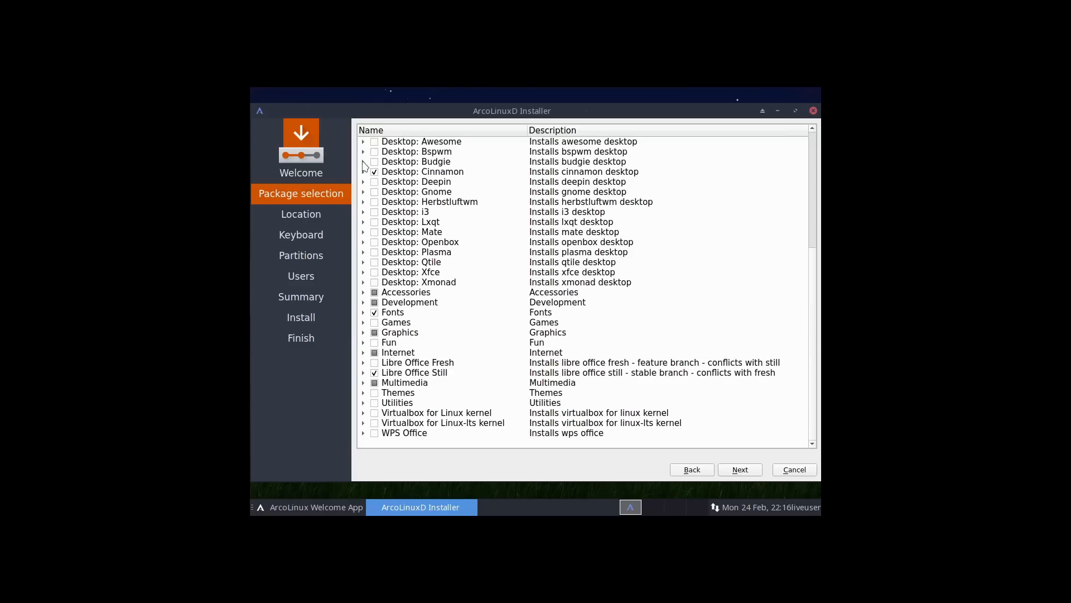
Add paper-icon-theme and papirus-icon-theme from the Themes group, then collapse it.
left_click(363, 393)
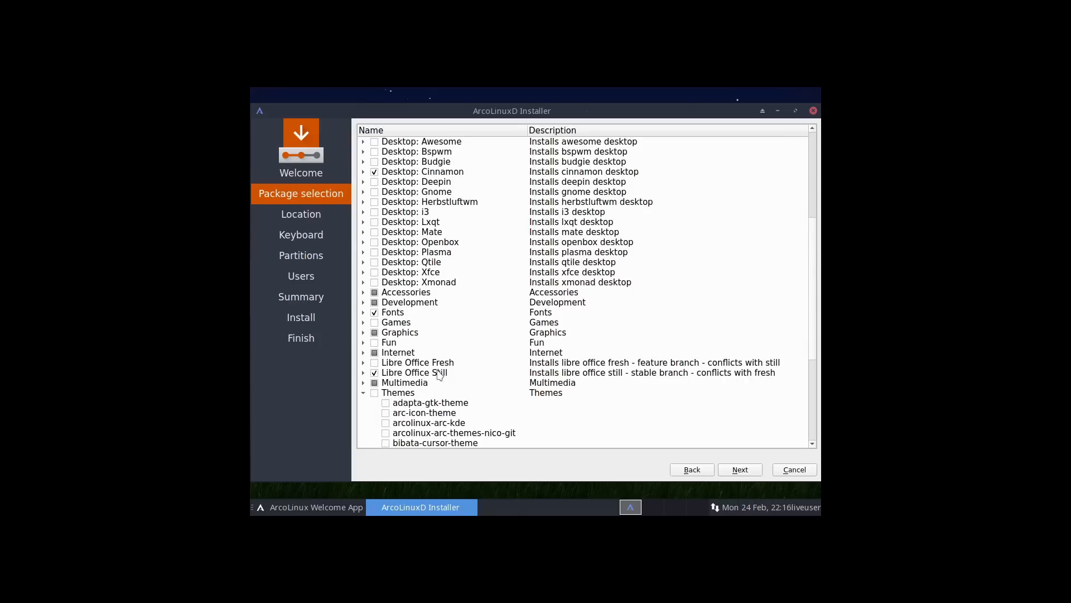
scroll(446, 379, "down", 1)
scroll(456, 378, "down", 5)
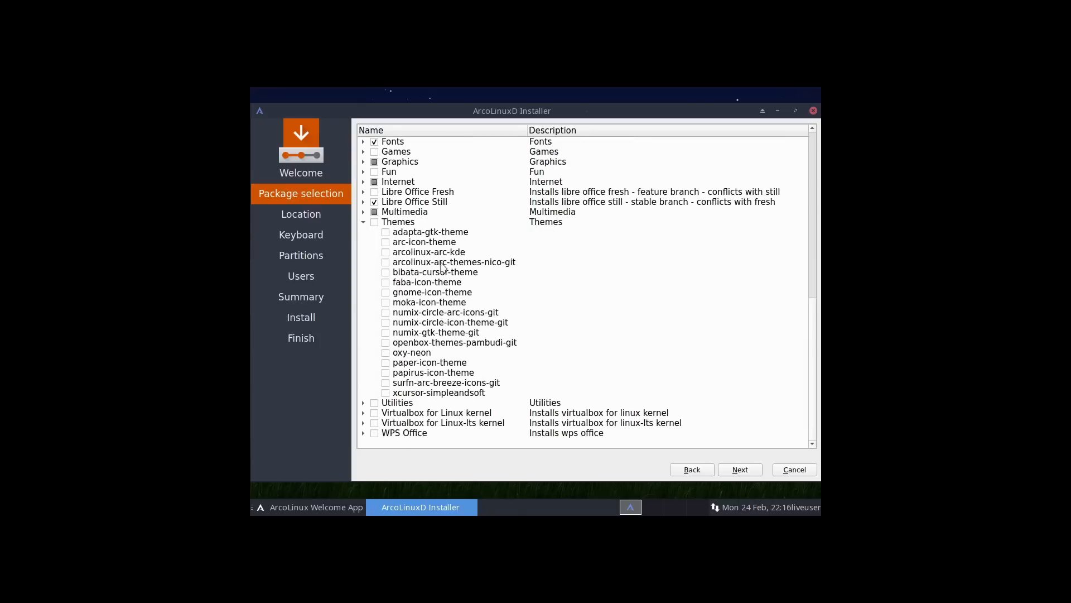
left_click(385, 363)
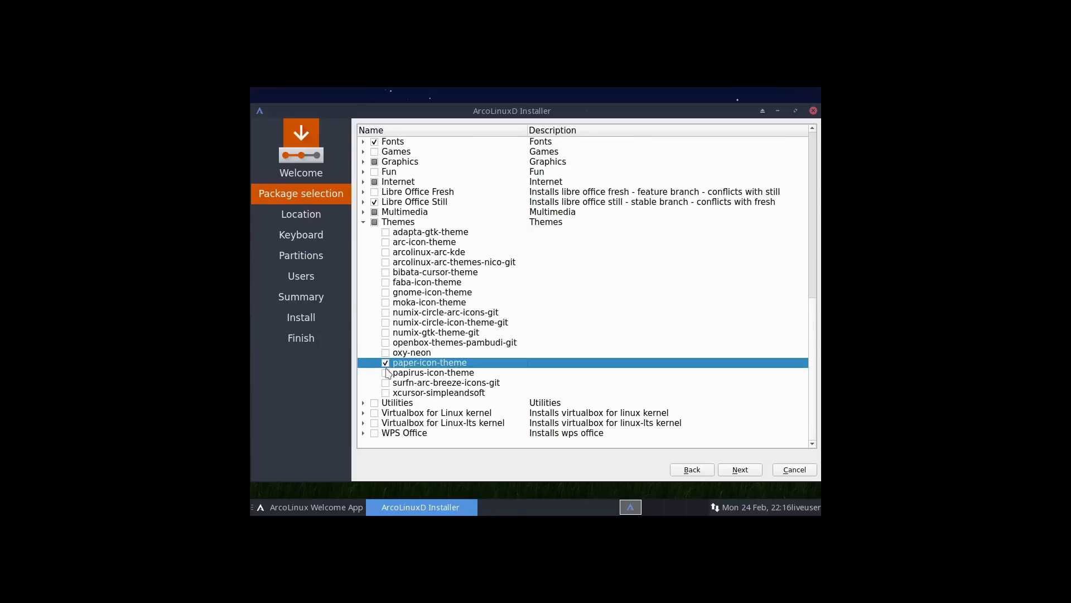
left_click(386, 373)
left_click(363, 221)
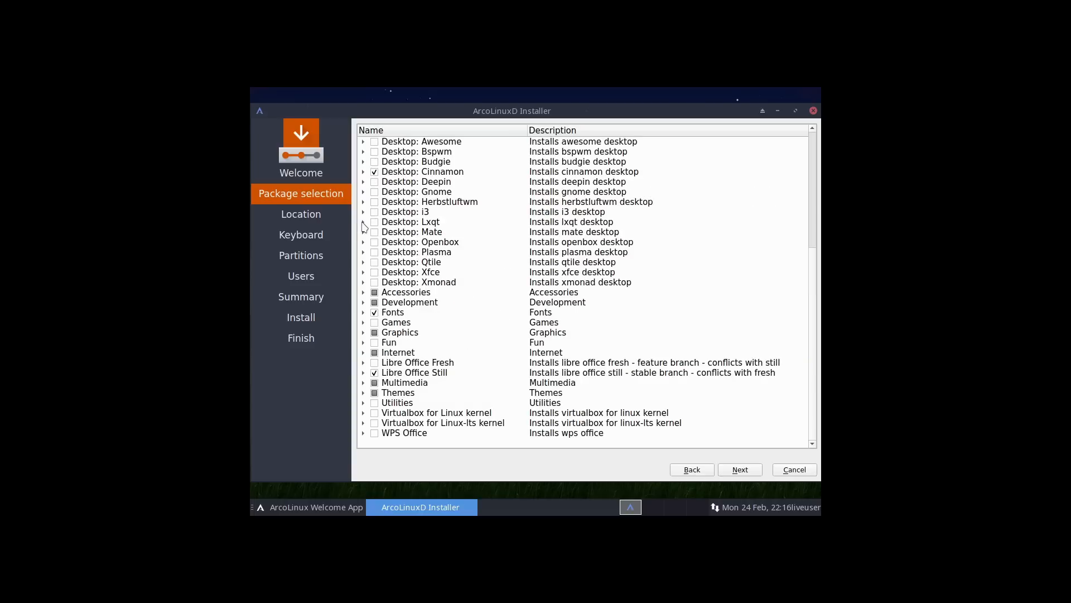
Look through Utilities, then tick Virtualbox for Linux-lts kernel.
left_click(362, 403)
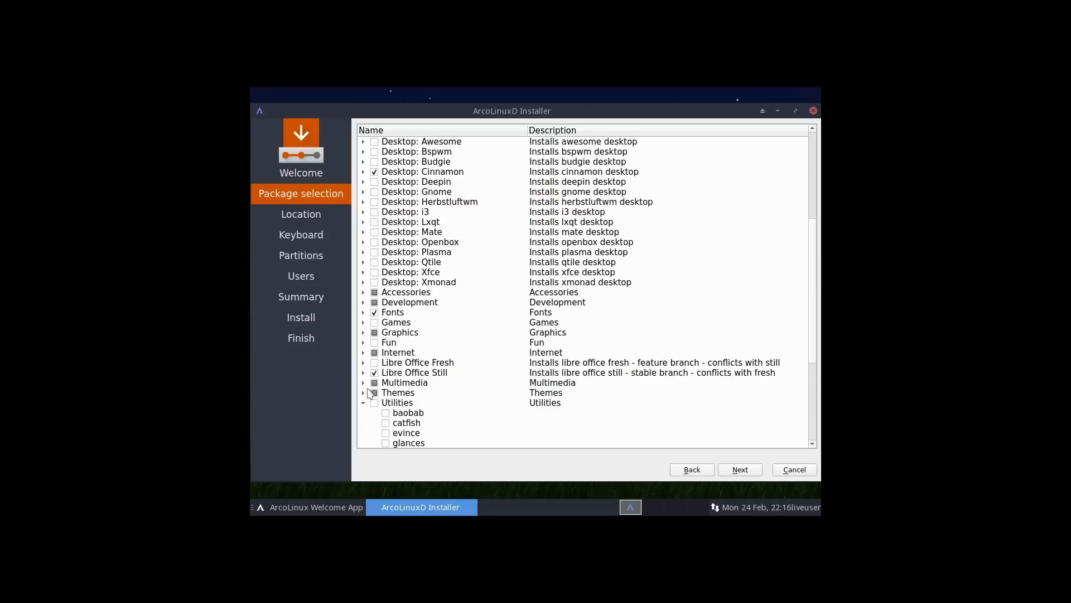
scroll(445, 364, "down", 5)
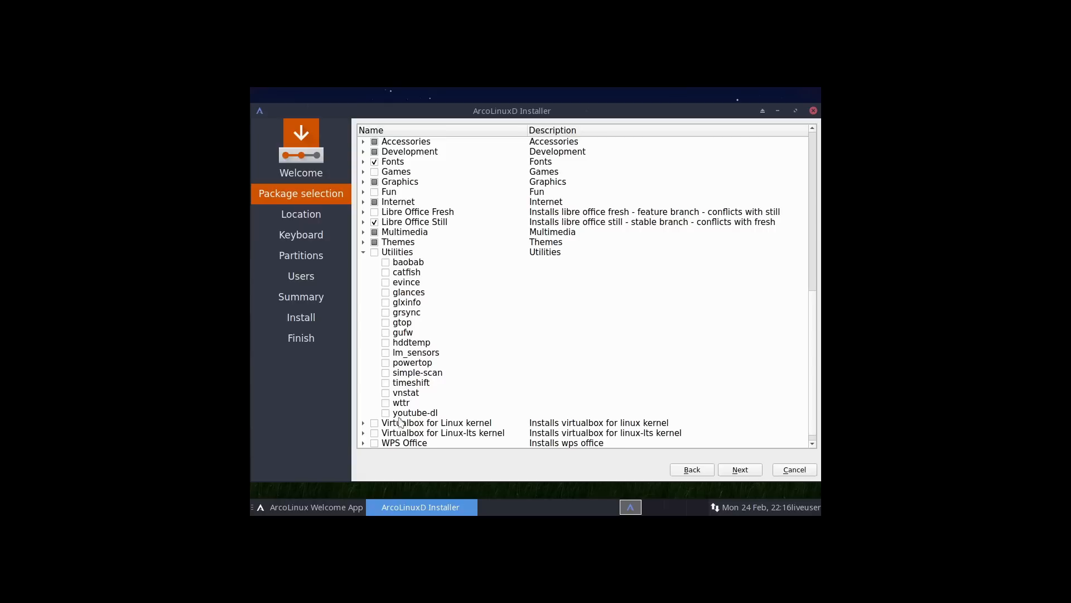
left_click(363, 254)
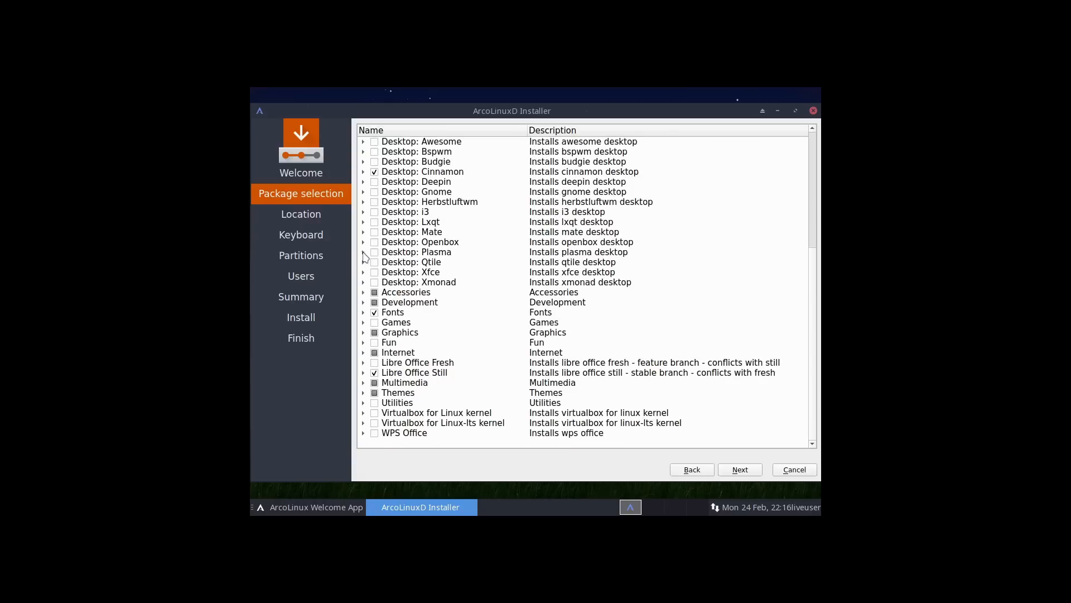
left_click(374, 423)
Accept the default America/New York location and keyboard layout.
left_click(746, 470)
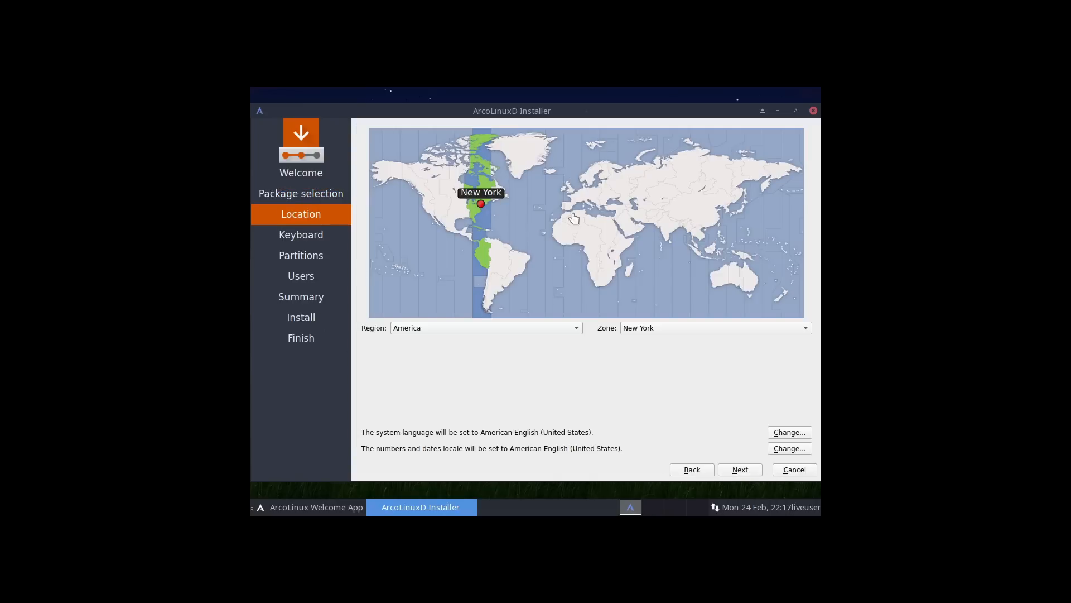
left_click(753, 469)
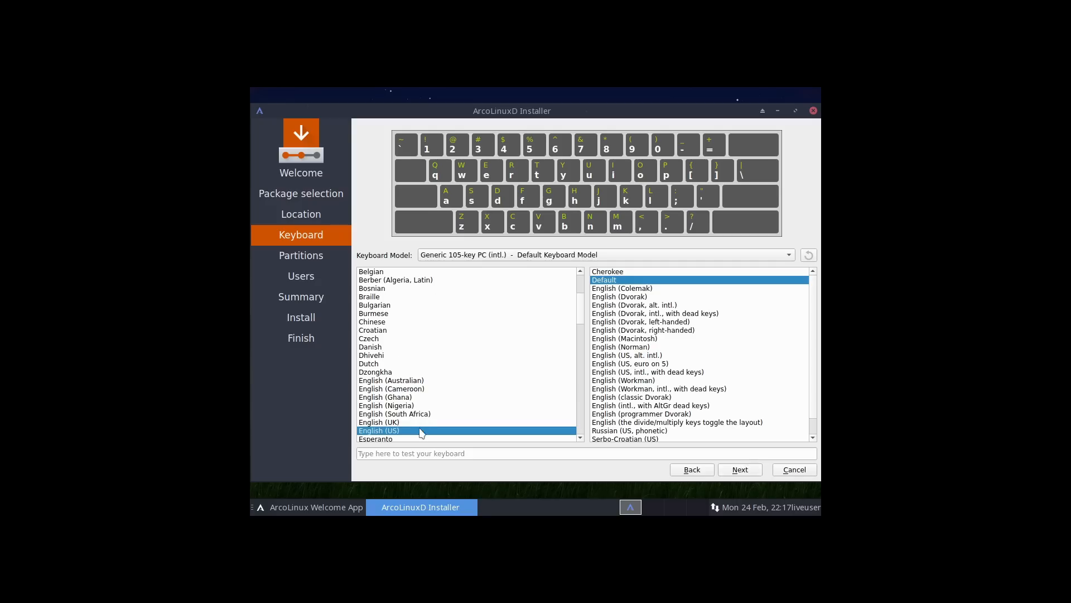
left_click(745, 468)
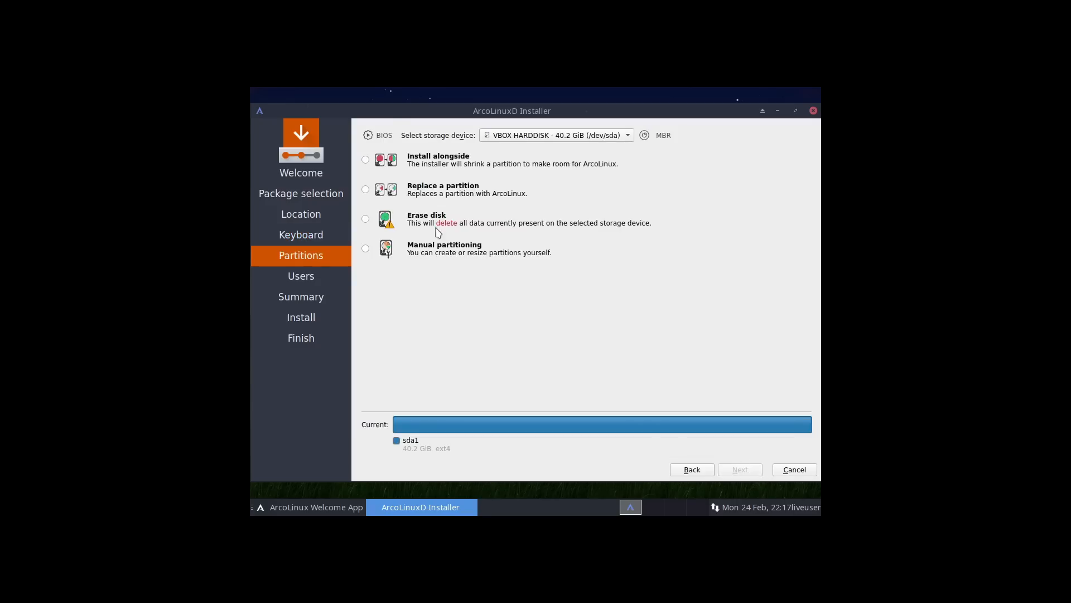
Choose Erase disk with Swap (no Hibernate) and continue to the Users page.
left_click(365, 220)
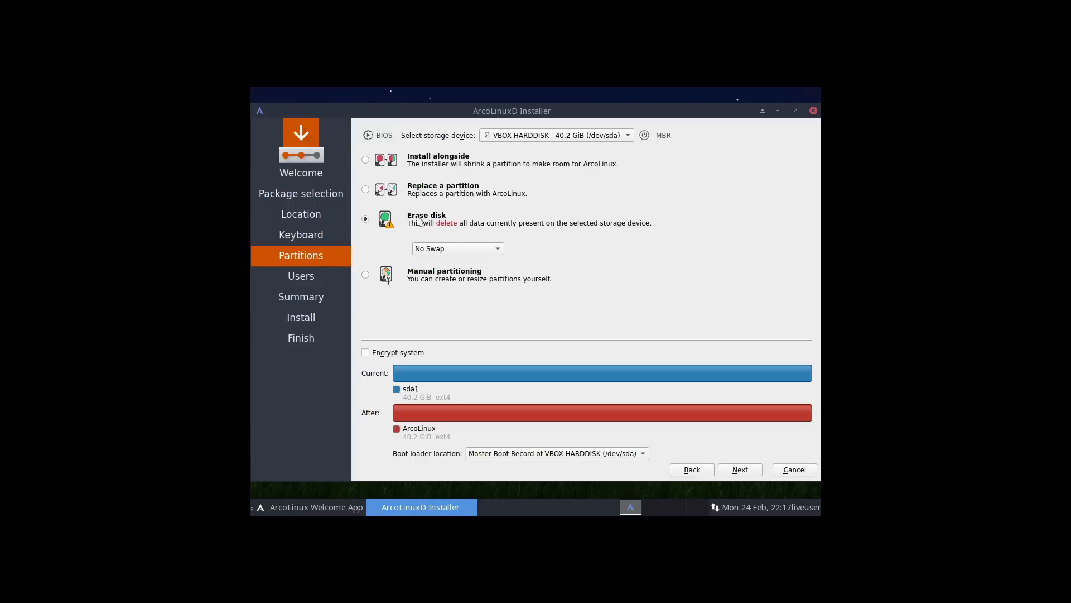
left_click(474, 246)
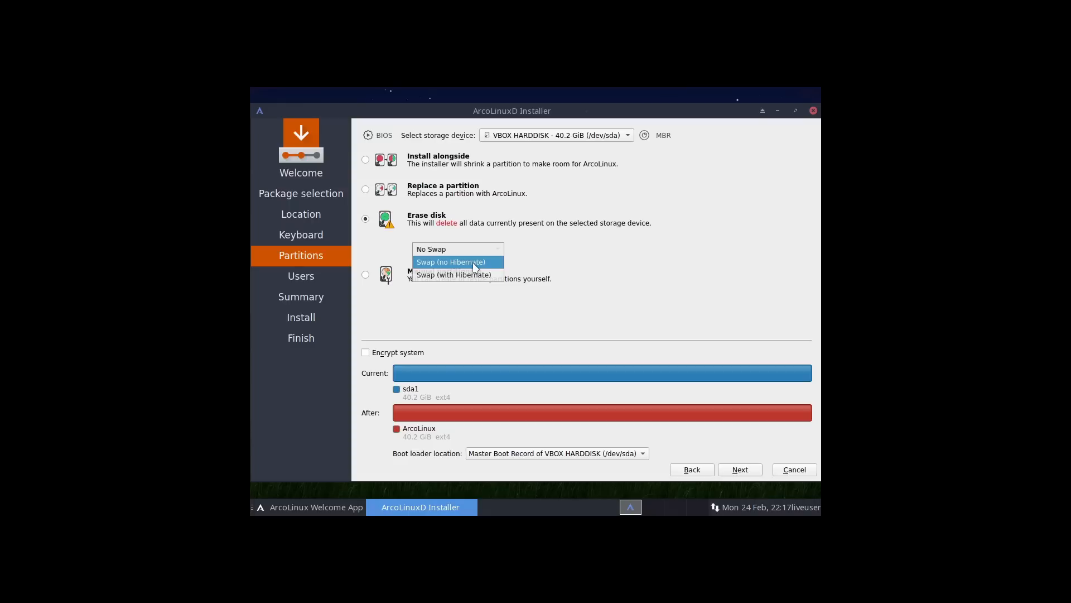
left_click(476, 268)
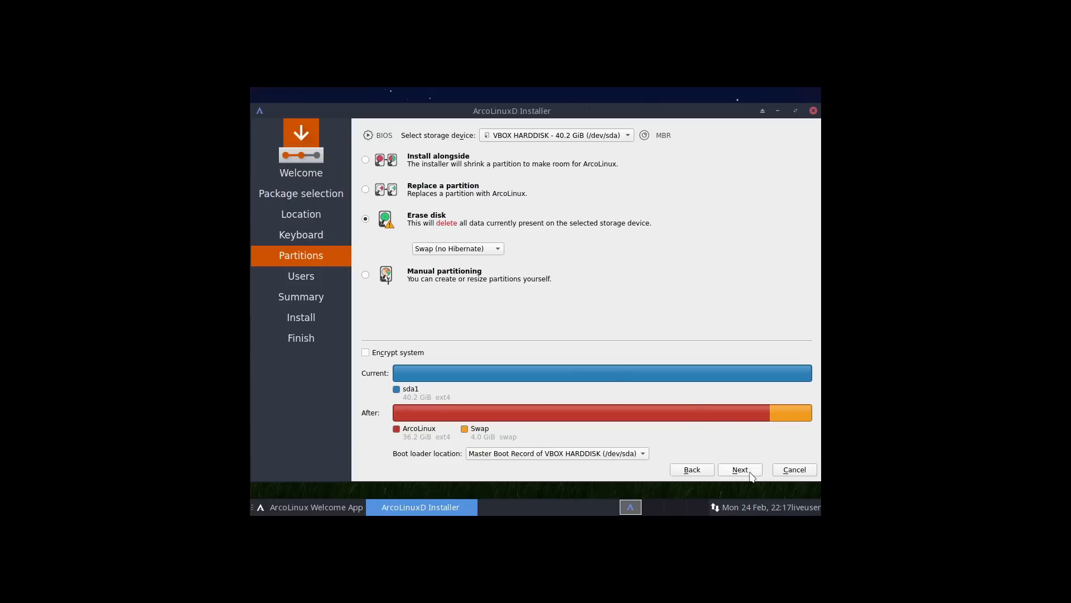
left_click(498, 252)
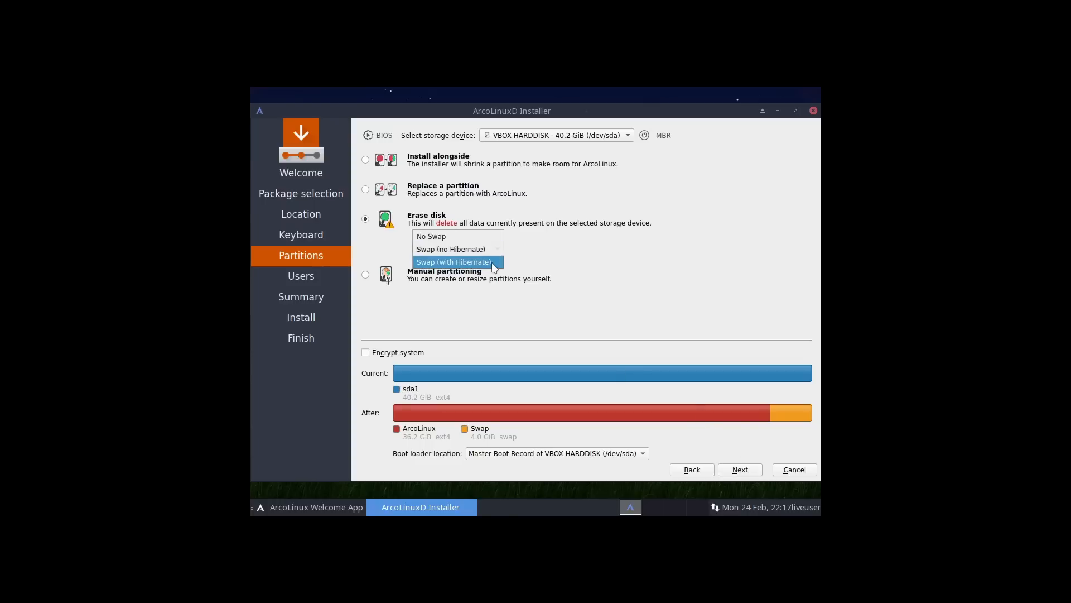
left_click(629, 261)
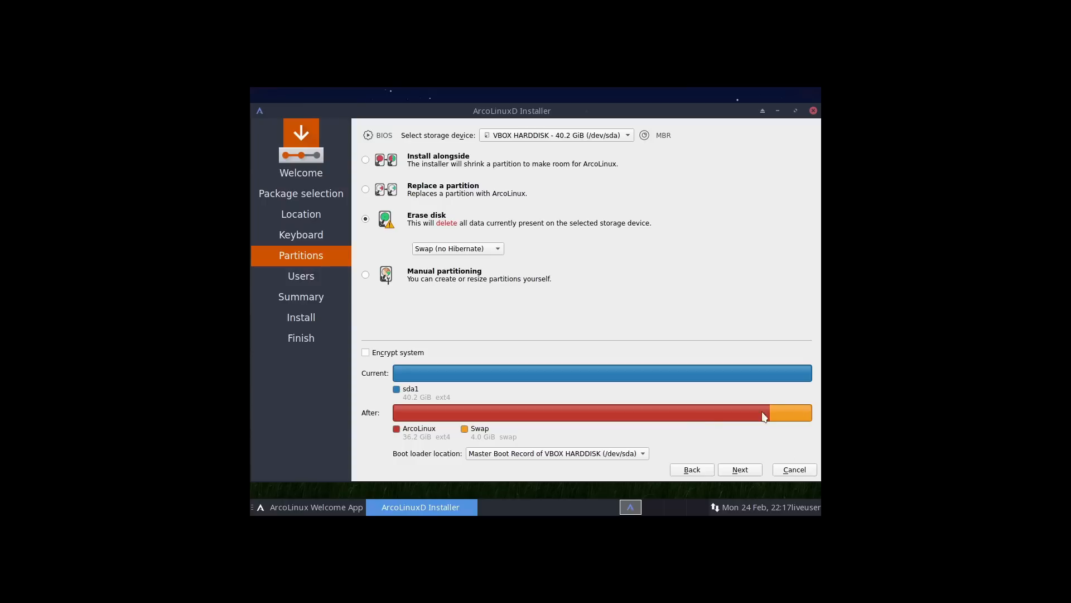
left_click(740, 469)
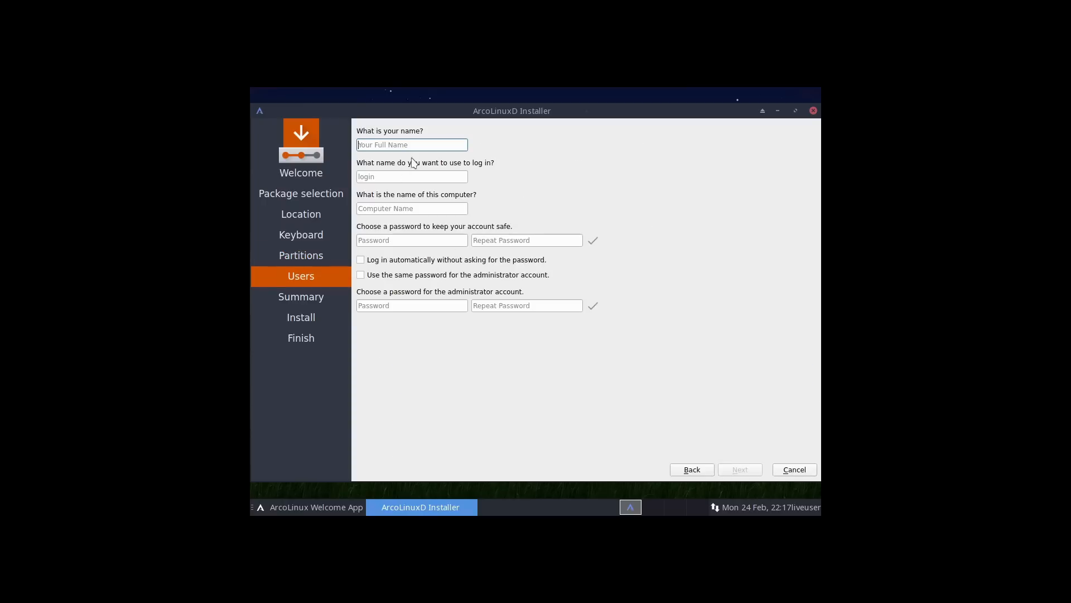
Create user 'arcolinux' with a confirmed password, reuse it for the administrator, and continue.
type("arcolinux")
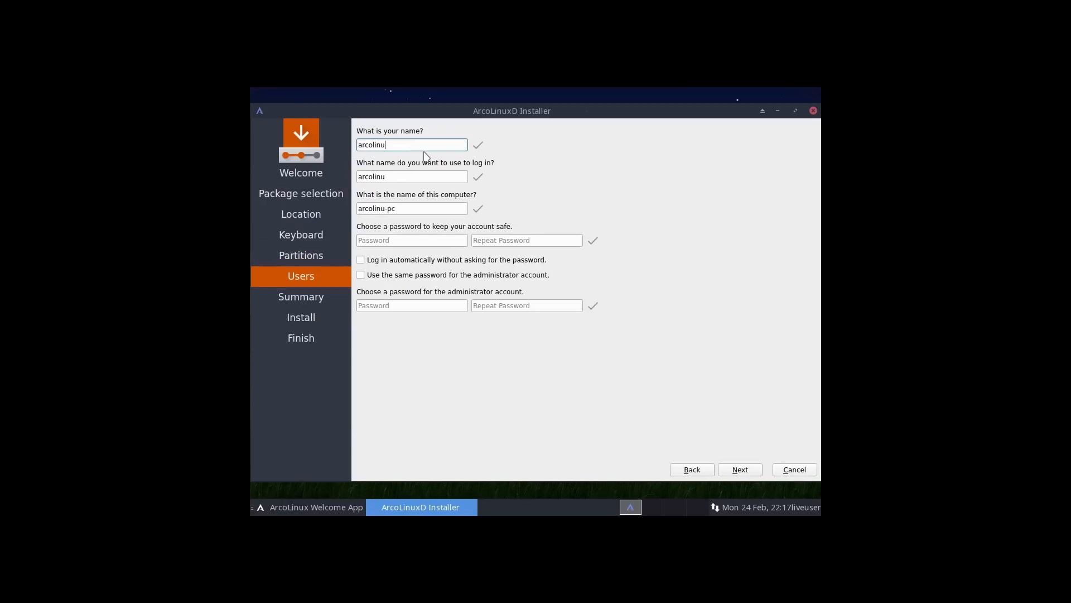
key("Tab")
key("Tab")
key("Tab")
type("123")
key("Tab")
type("123")
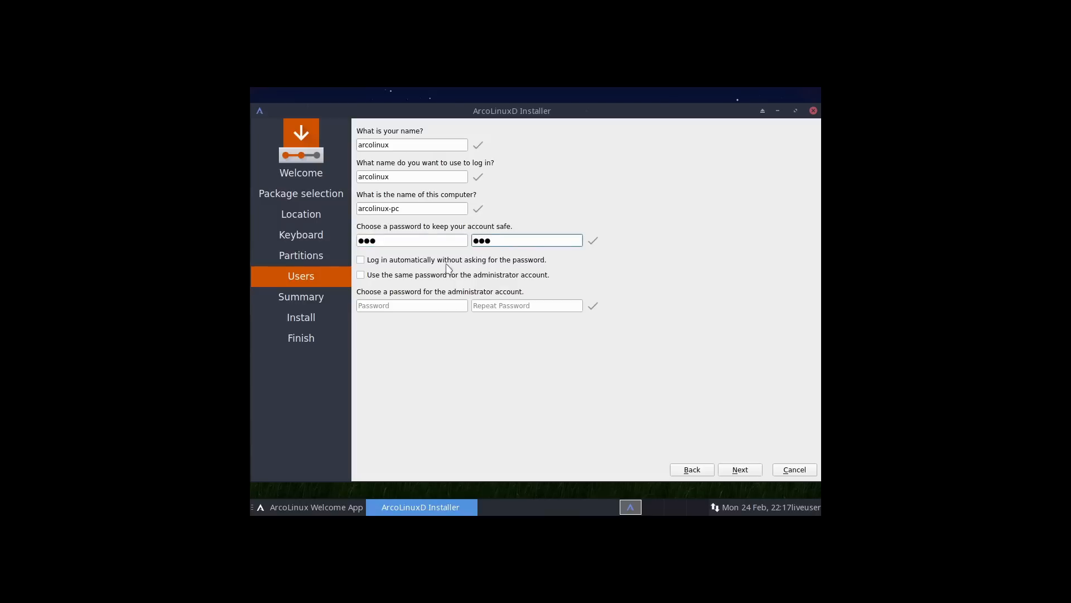
left_click(361, 276)
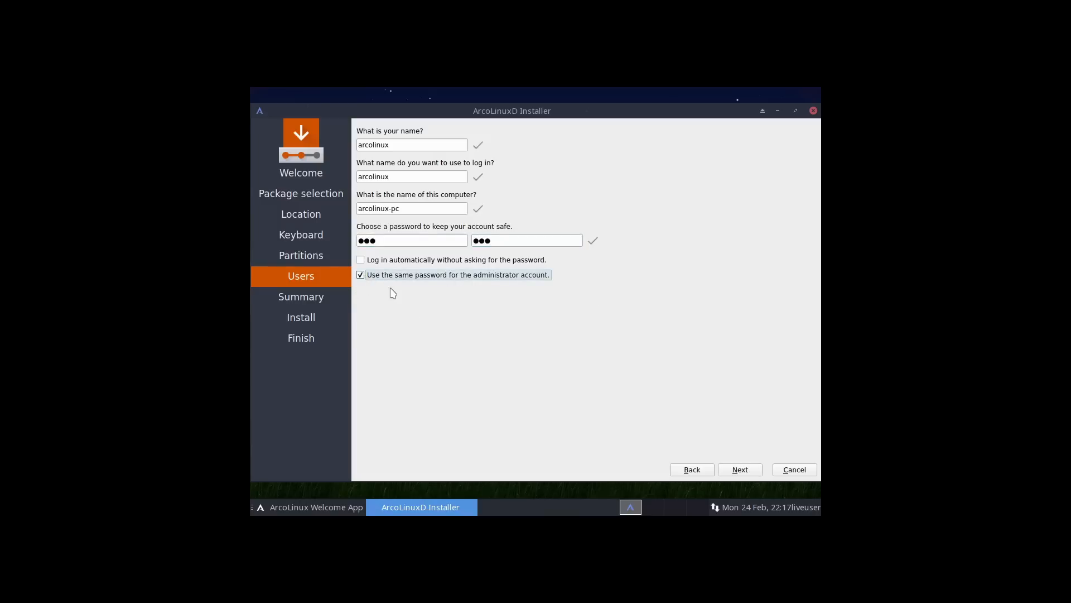
left_click(753, 470)
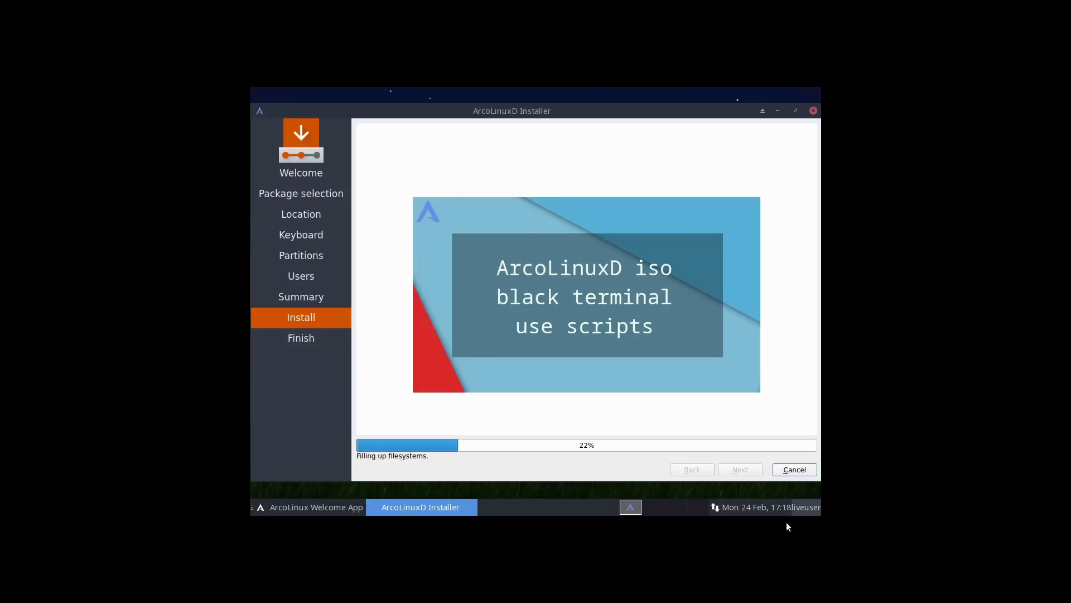
After the install reaches All done, close the installer with 'Restart now' unticked.
mouse_move(788, 514)
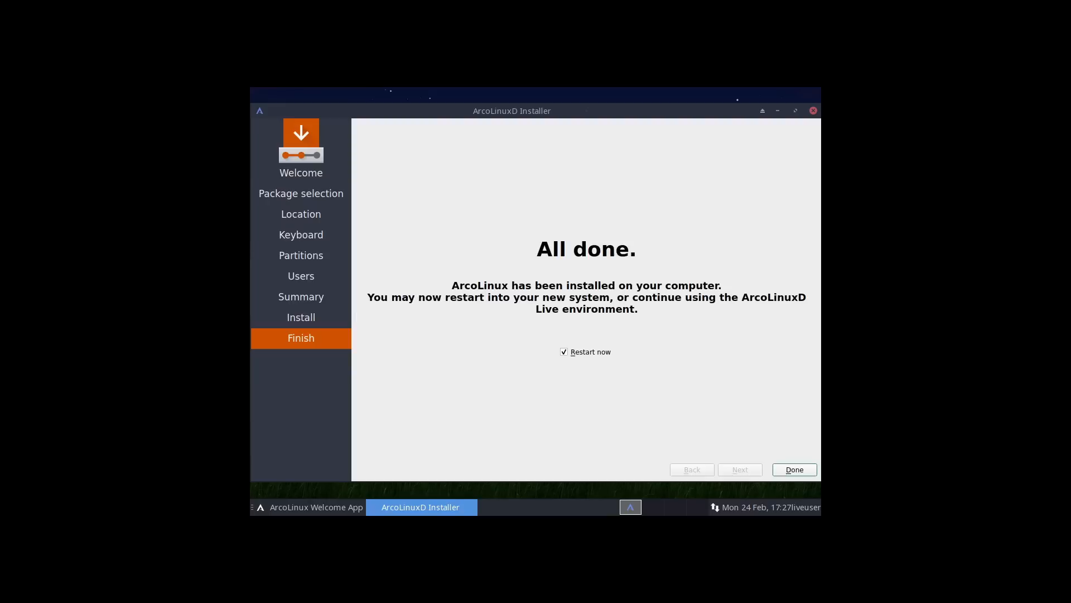
left_click(581, 354)
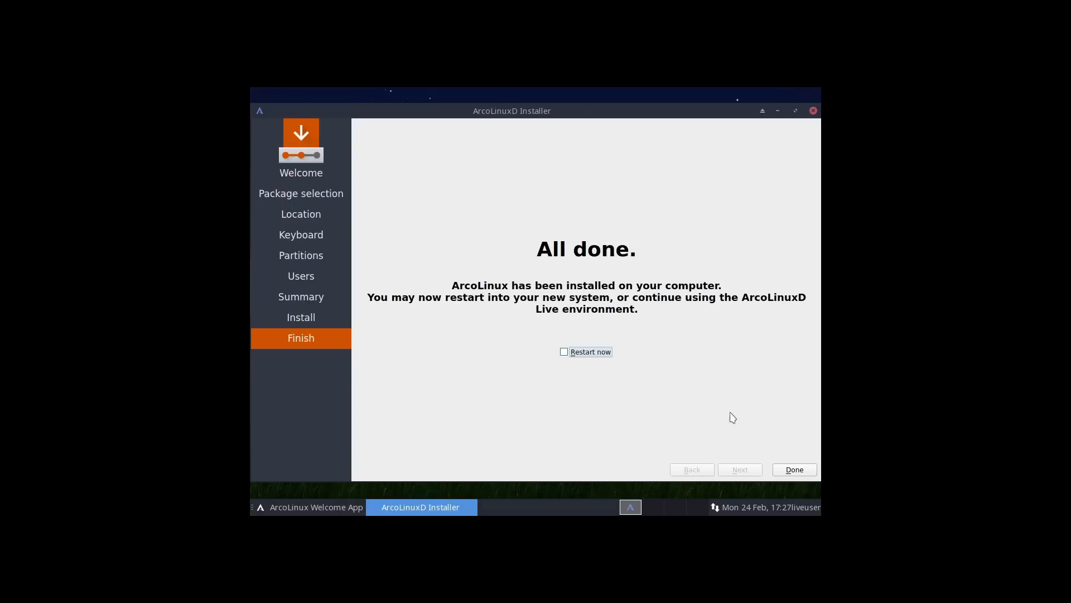
left_click(804, 471)
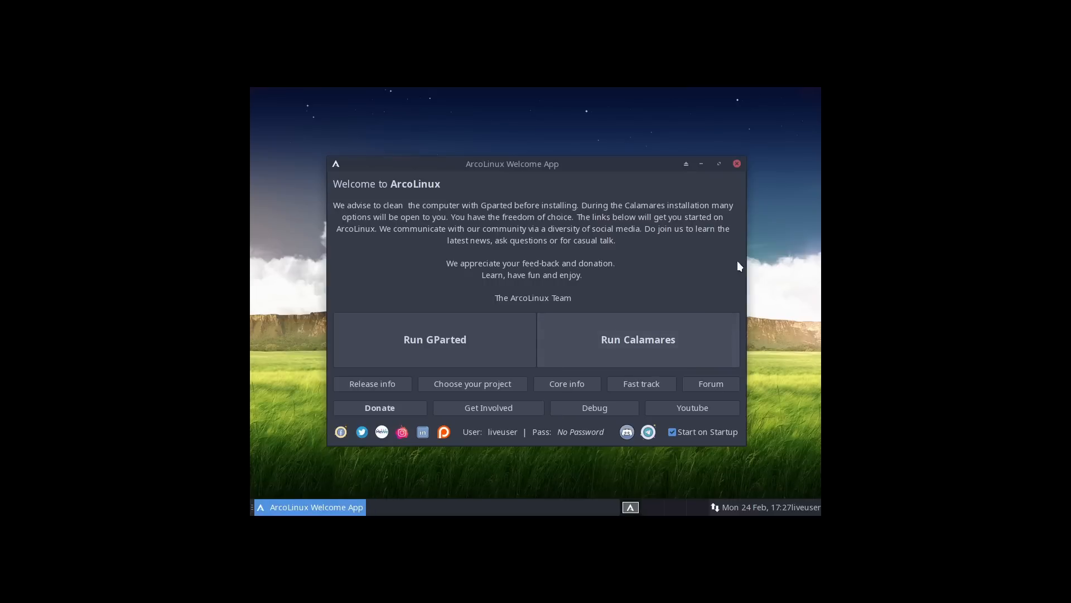
Close the Welcome App and power off the live session via Log Out > Shut Down.
left_click(736, 163)
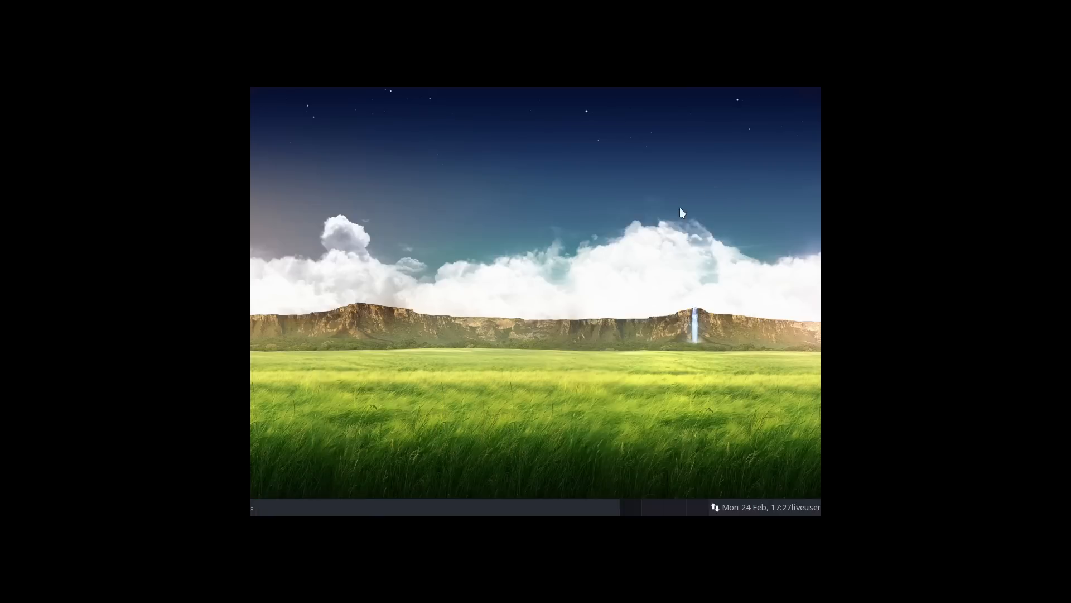
right_click(545, 299)
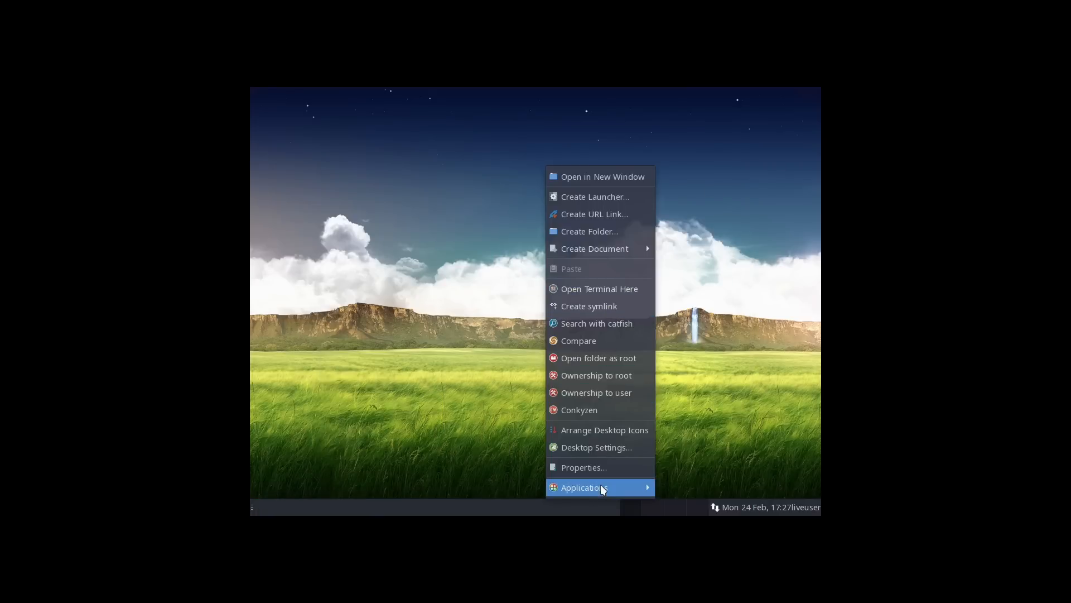
mouse_move(600, 488)
left_click(697, 487)
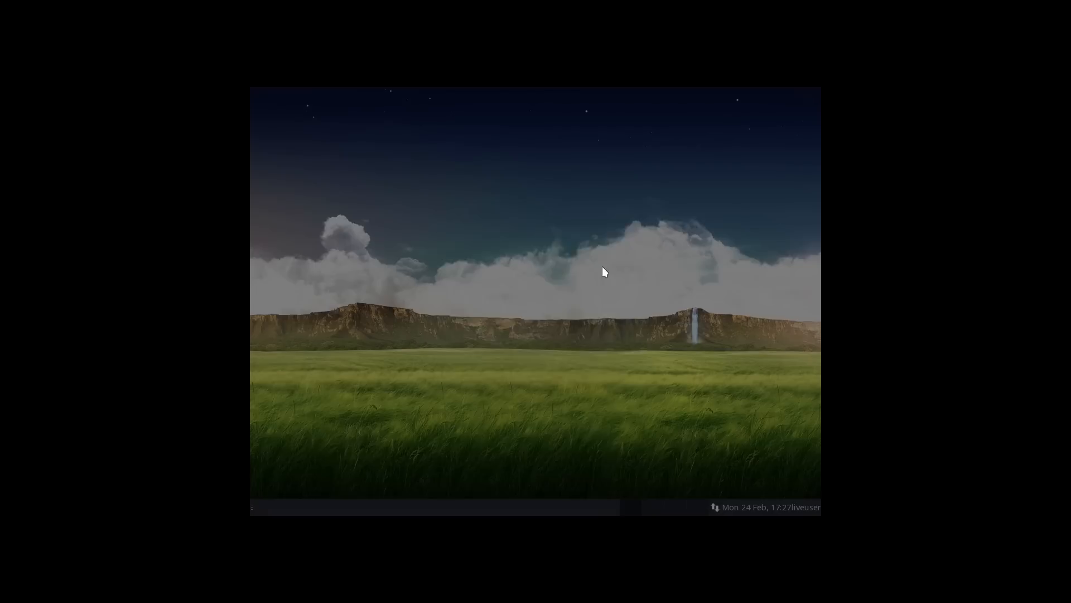
left_click(599, 253)
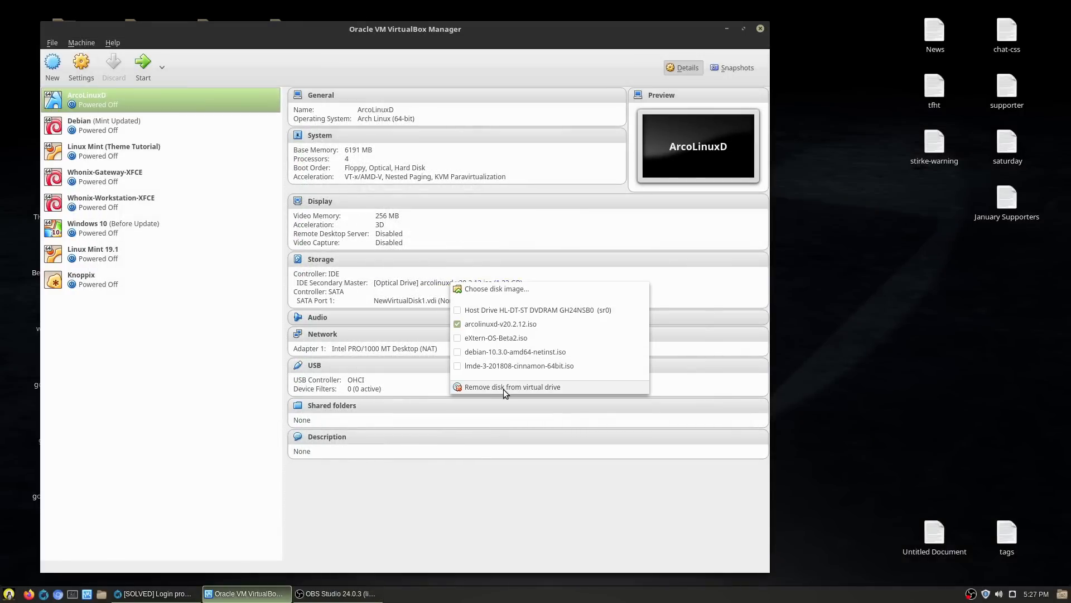
Eject the ArcoLinuxD ISO from the optical drive, start the VM, and boot the default GRUB entry.
left_click(502, 390)
left_click(143, 67)
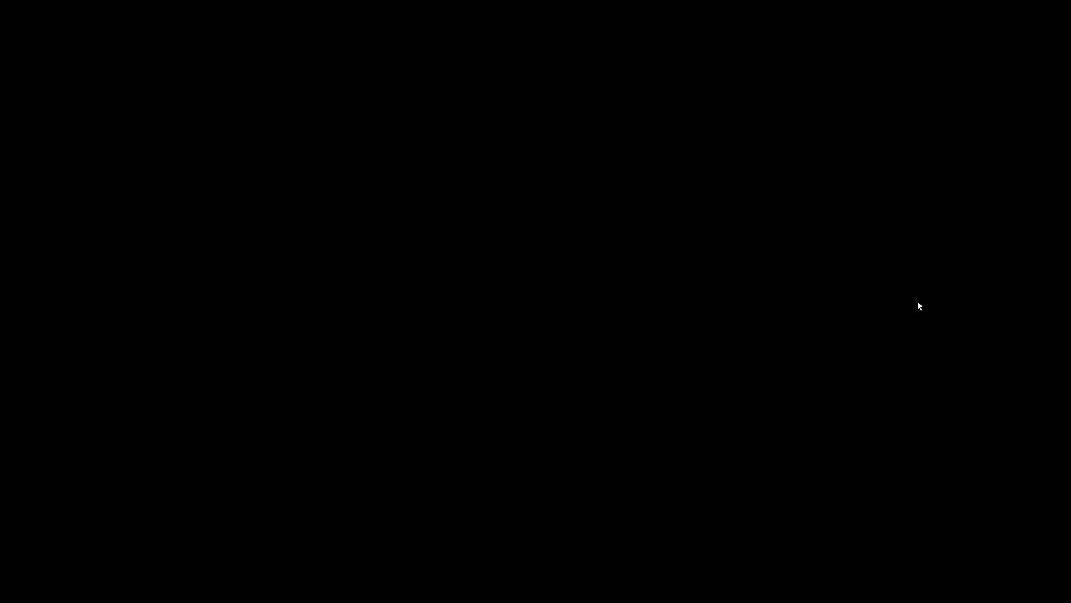
key("Return")
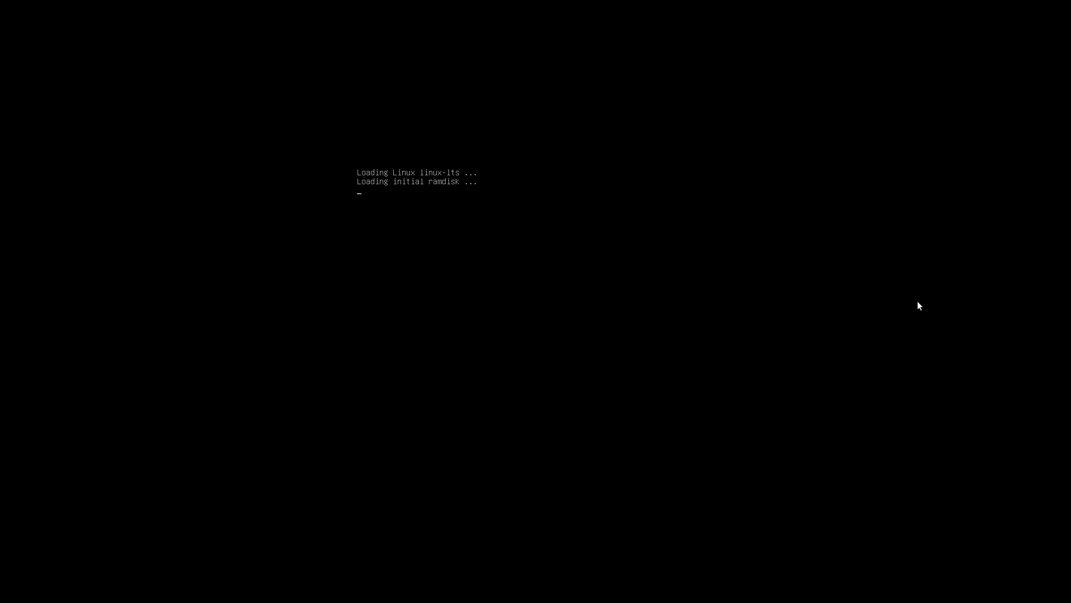